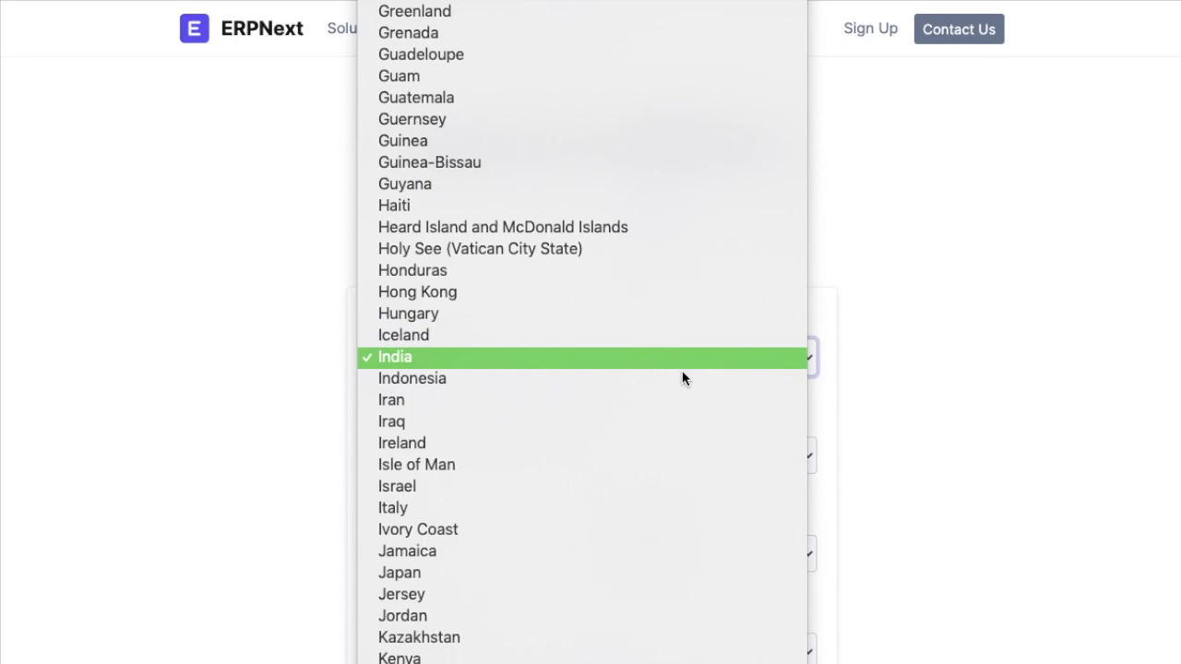
Choose United States as the country in the sign-up form's regional settings
scroll(664, 443, "down", 20)
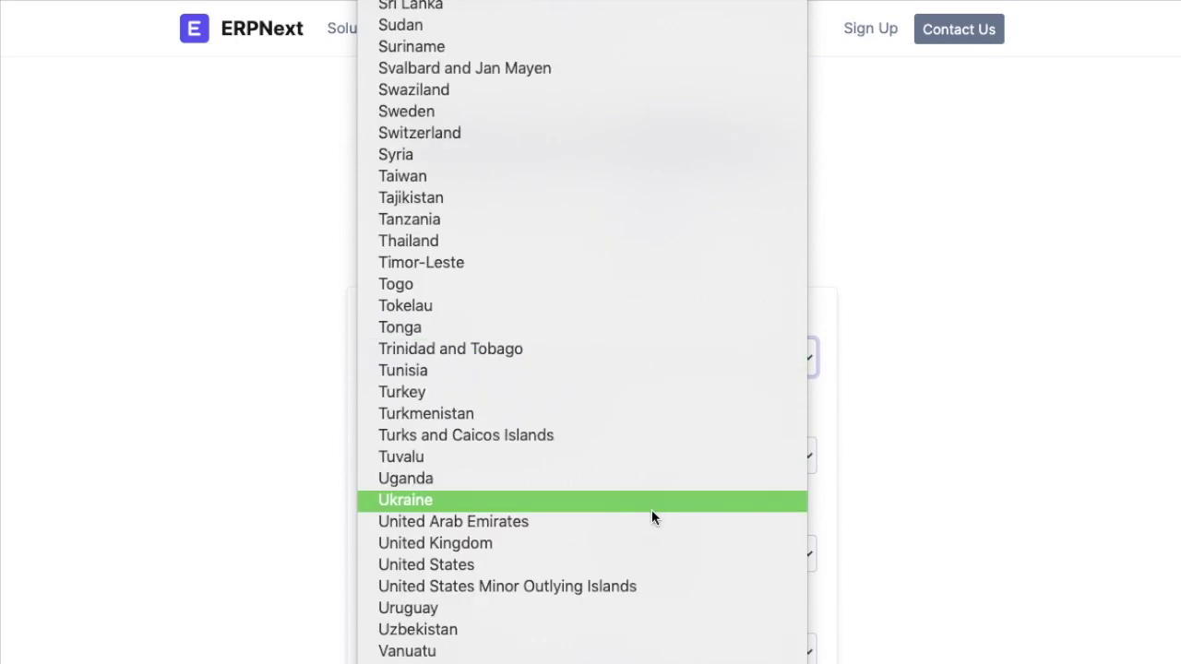
left_click(634, 565)
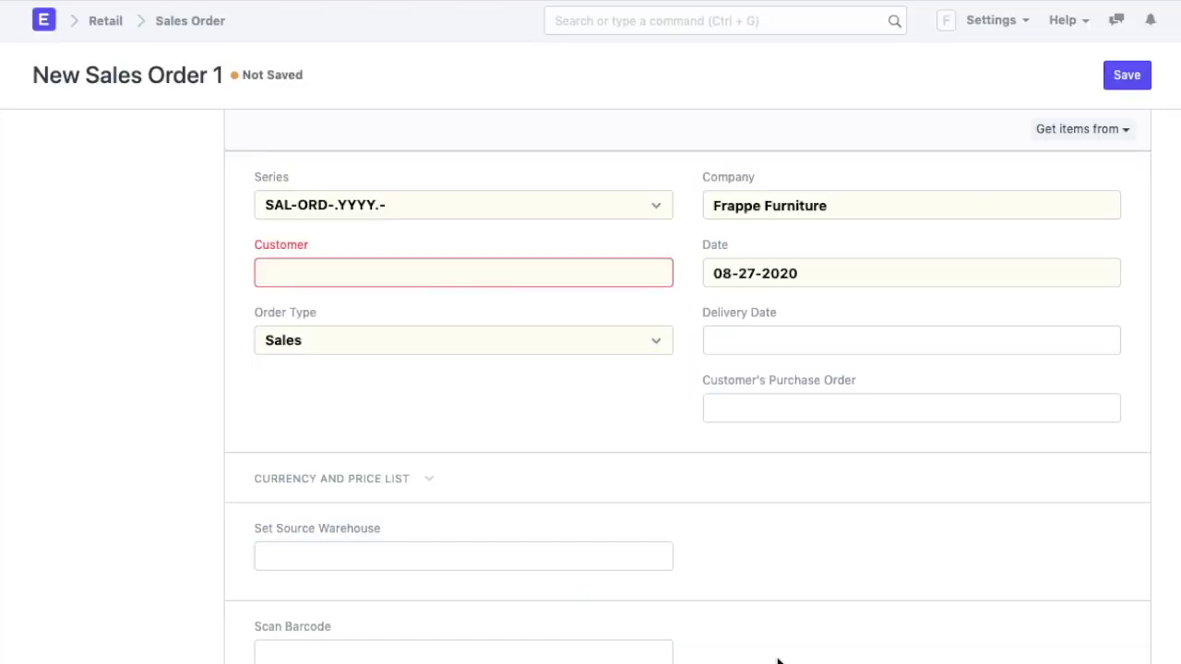
Expand the new sales order's Currency and Price List section to view its default currency and price list
left_click(430, 484)
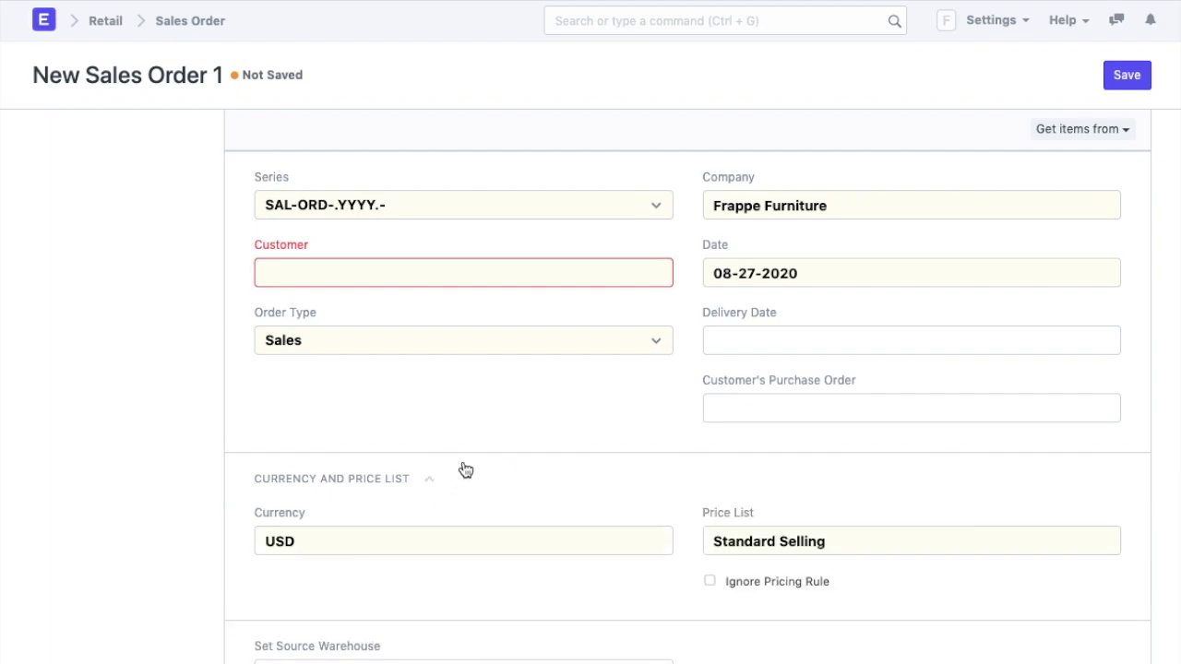
scroll(498, 466, "down", 2)
scroll(498, 466, "down", 1)
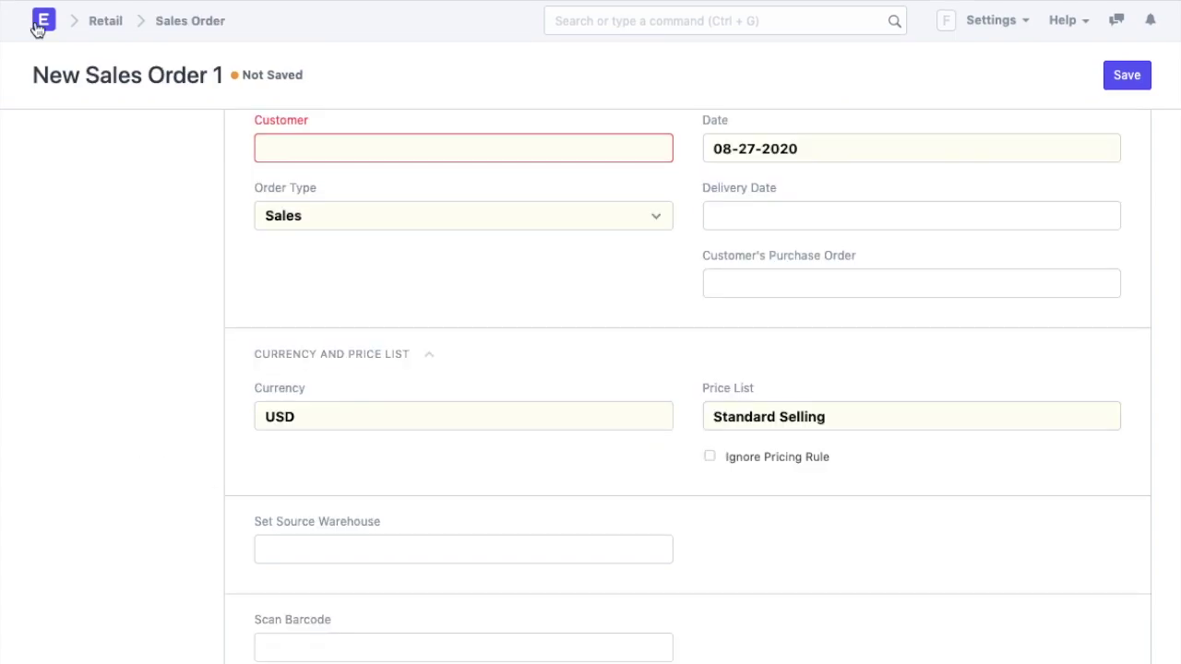
Return to the desk, search for "system" and open System Settings
left_click(37, 27)
left_click(566, 25)
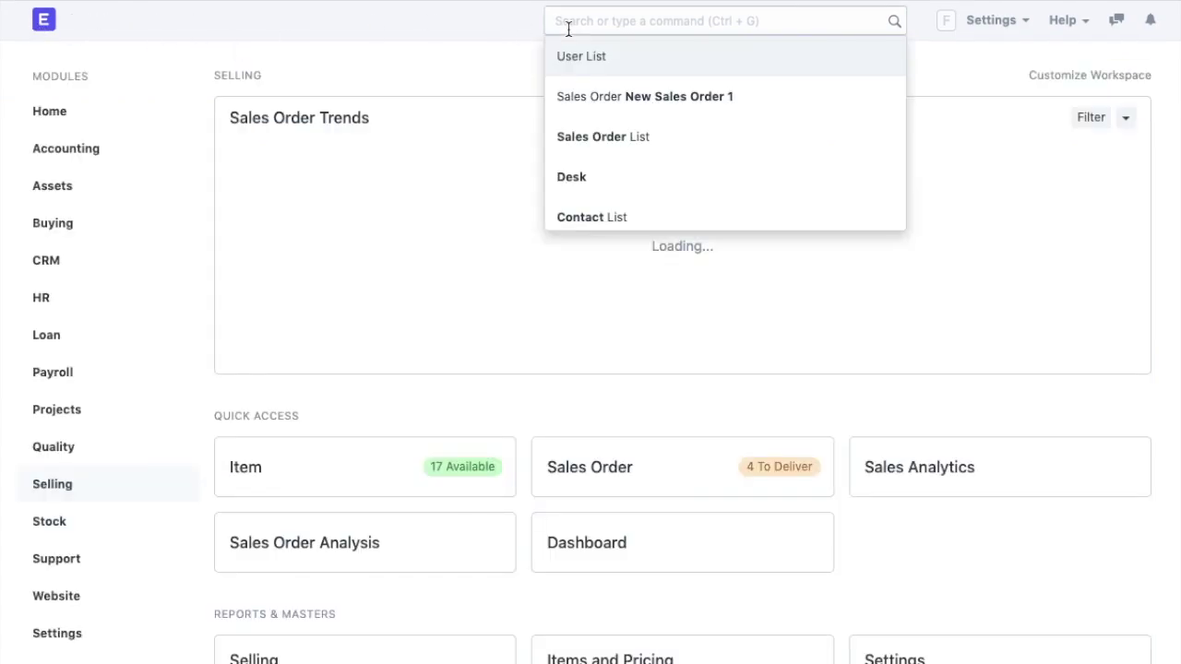
type("system")
left_click(584, 96)
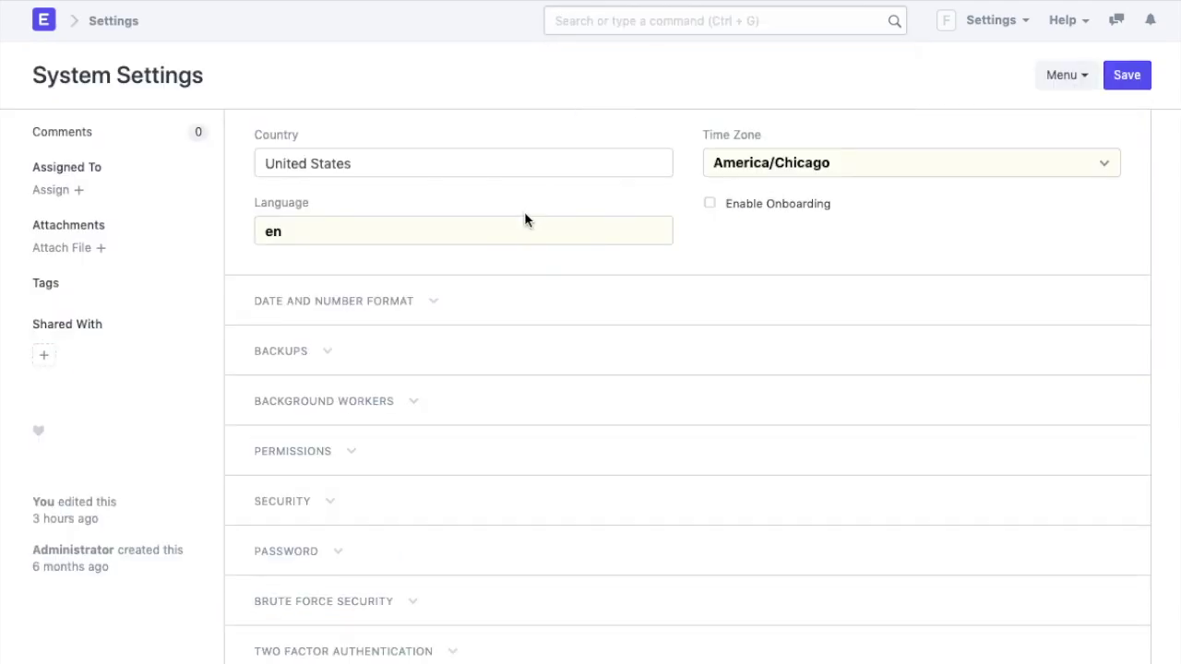
Expand the Date and Number Format section of System Settings and look through the sections below it
left_click(397, 304)
scroll(420, 637, "down", 5)
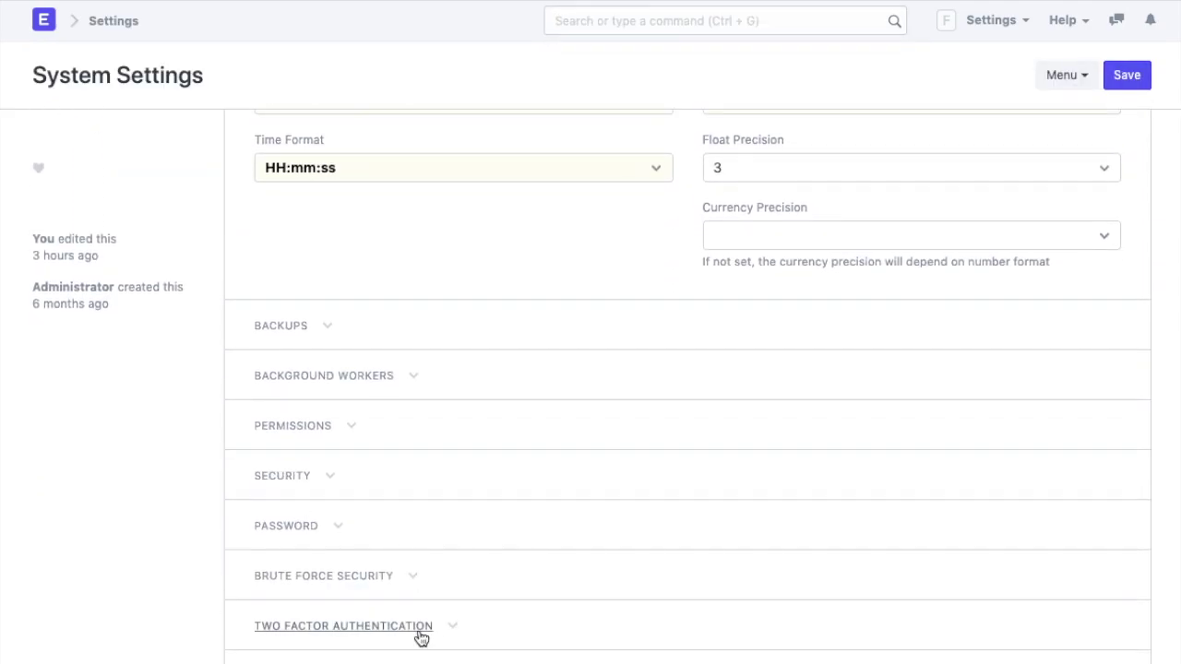
left_click(362, 477)
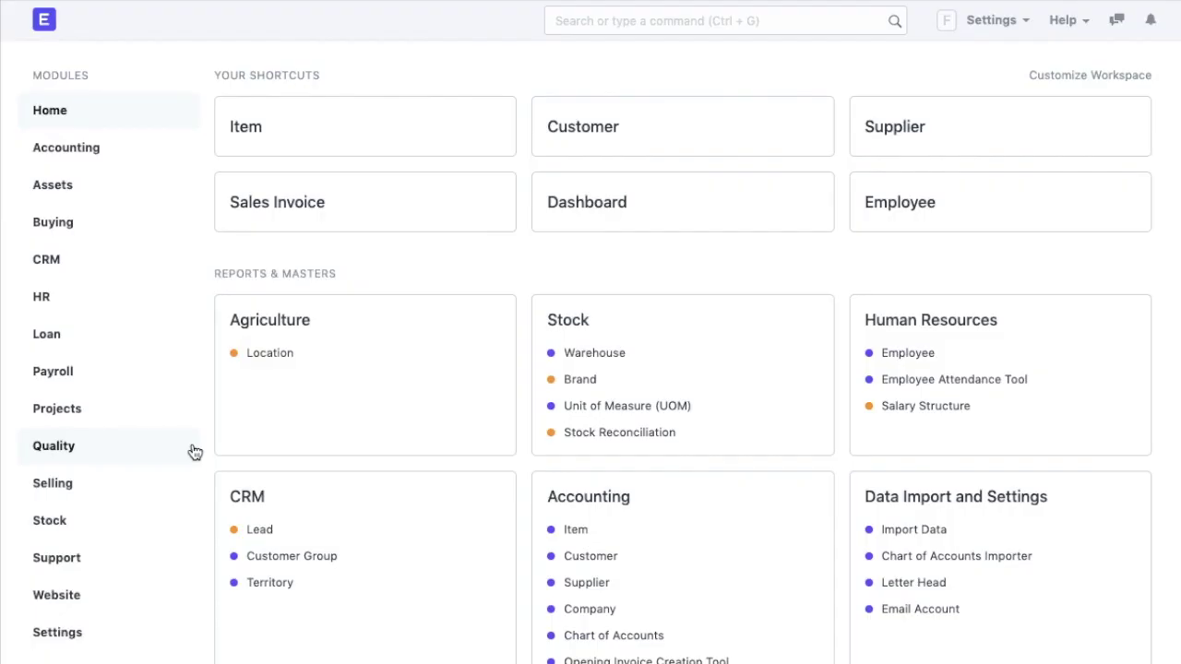
Open the Manufacturing domain workspace and look over its dashboard and shortcuts
scroll(190, 451, "down", 3)
left_click(139, 482)
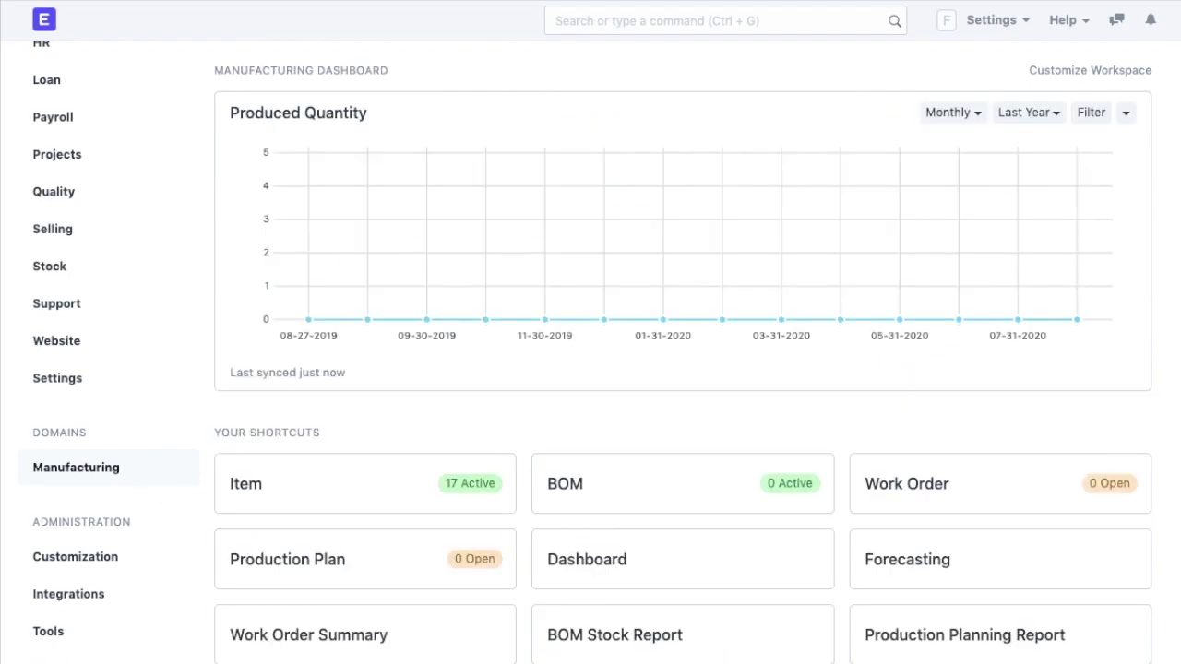
scroll(605, 641, "down", 3)
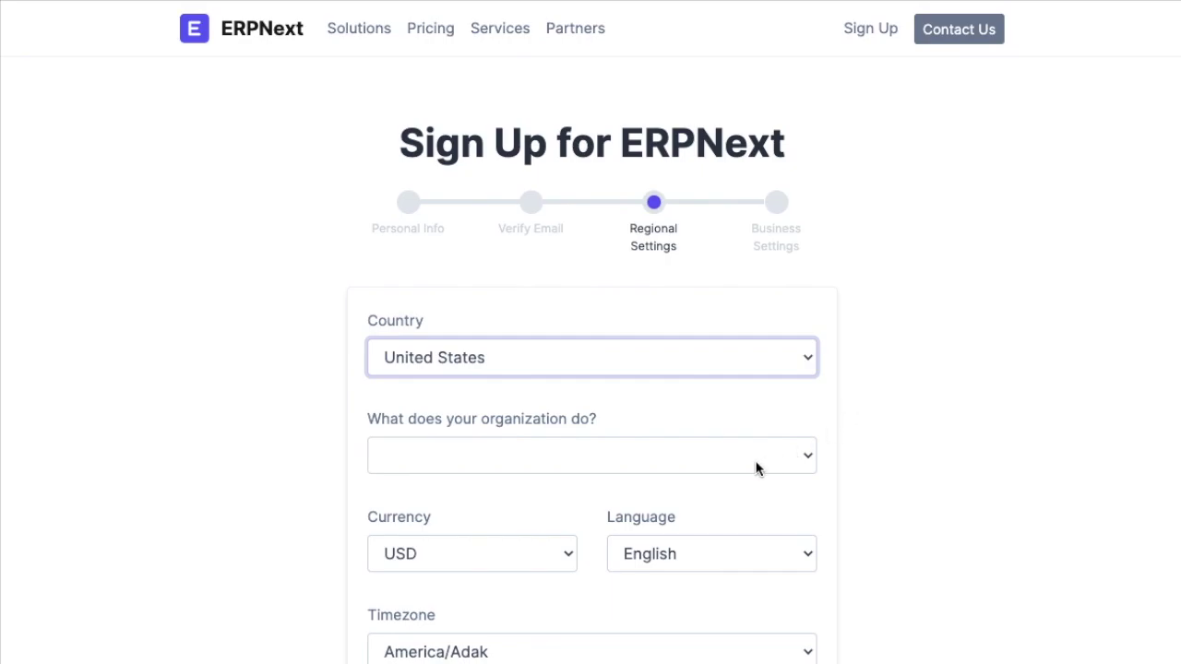
Set what the organization does to Manufacturing in the sign-up form
left_click(754, 469)
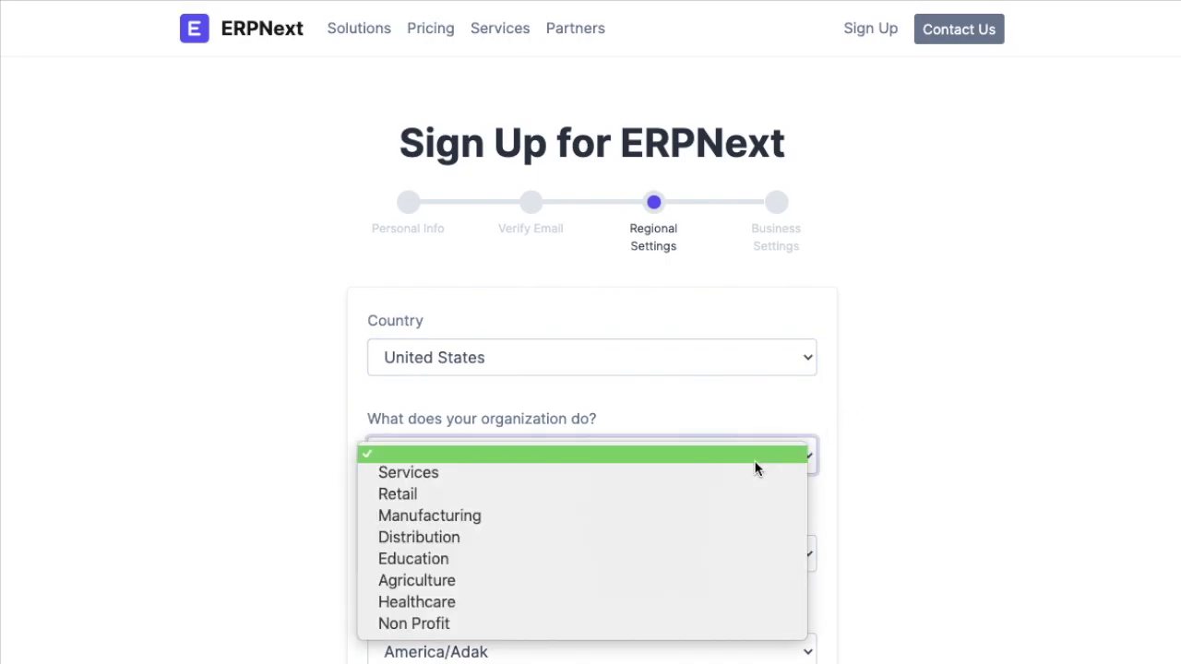
left_click(680, 517)
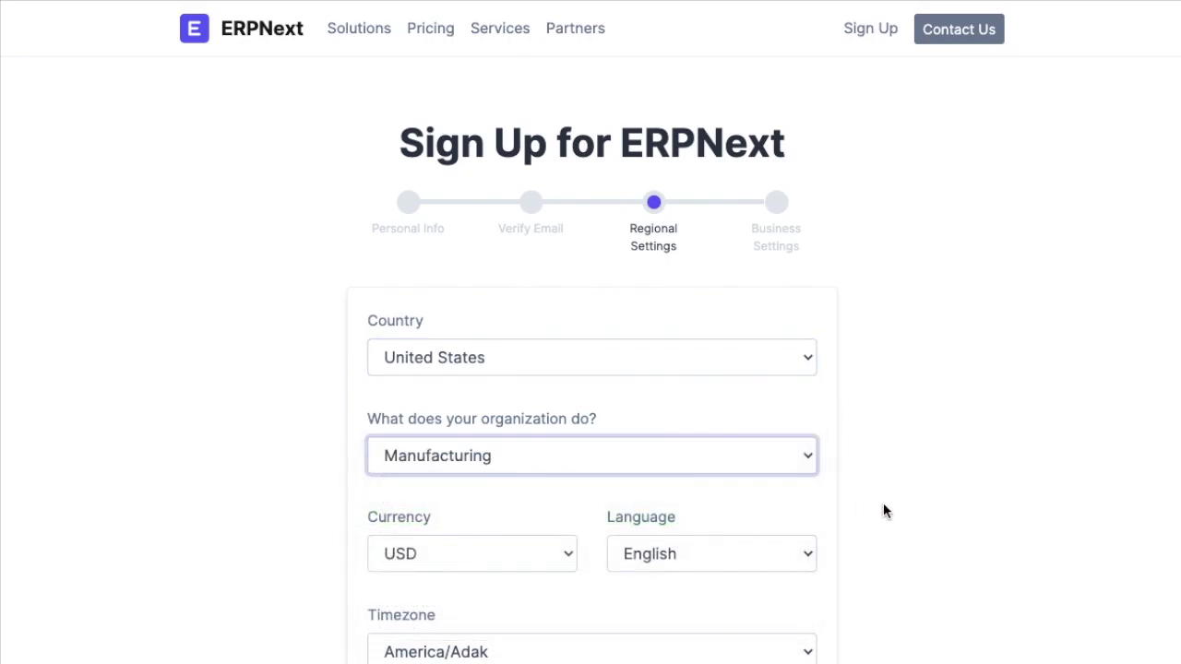
scroll(883, 502, "down", 2)
scroll(883, 505, "down", 1)
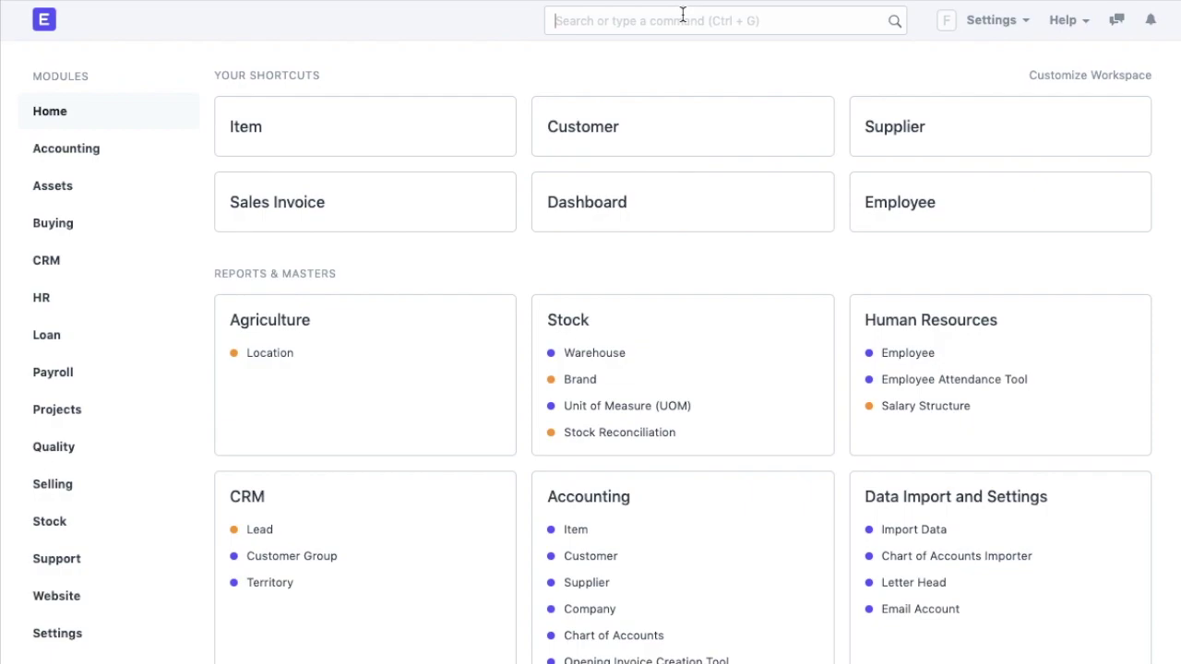
Find and open Domain Settings, activate the Retail domain and save the change
left_click(683, 16)
type("domai")
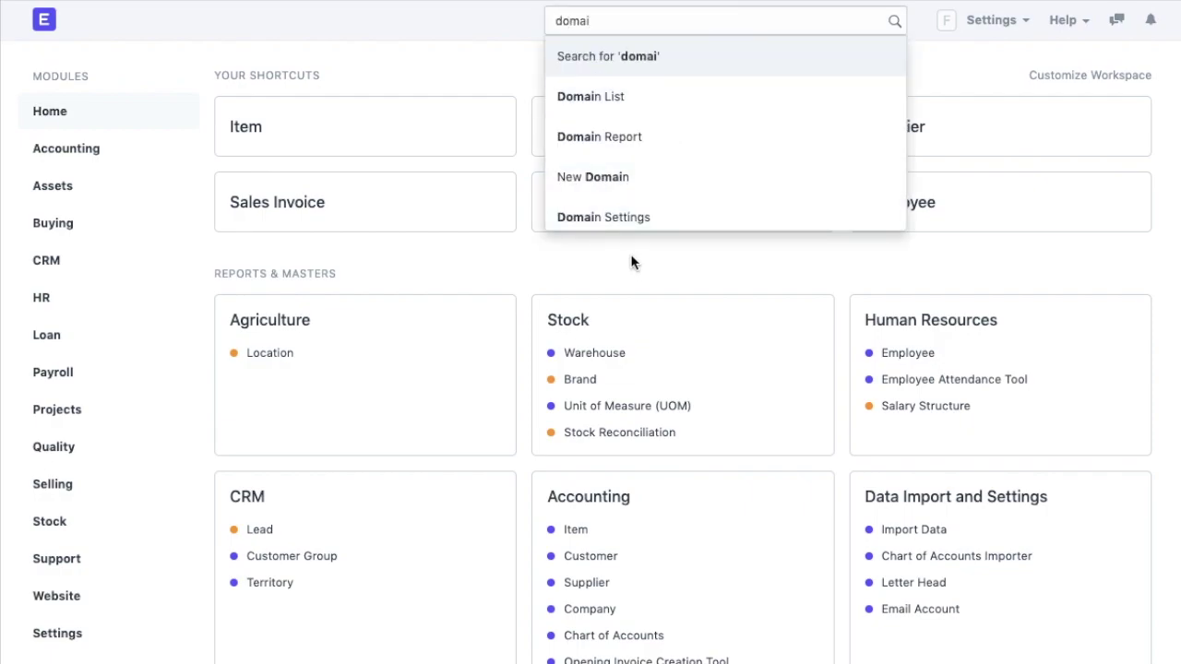
left_click(628, 226)
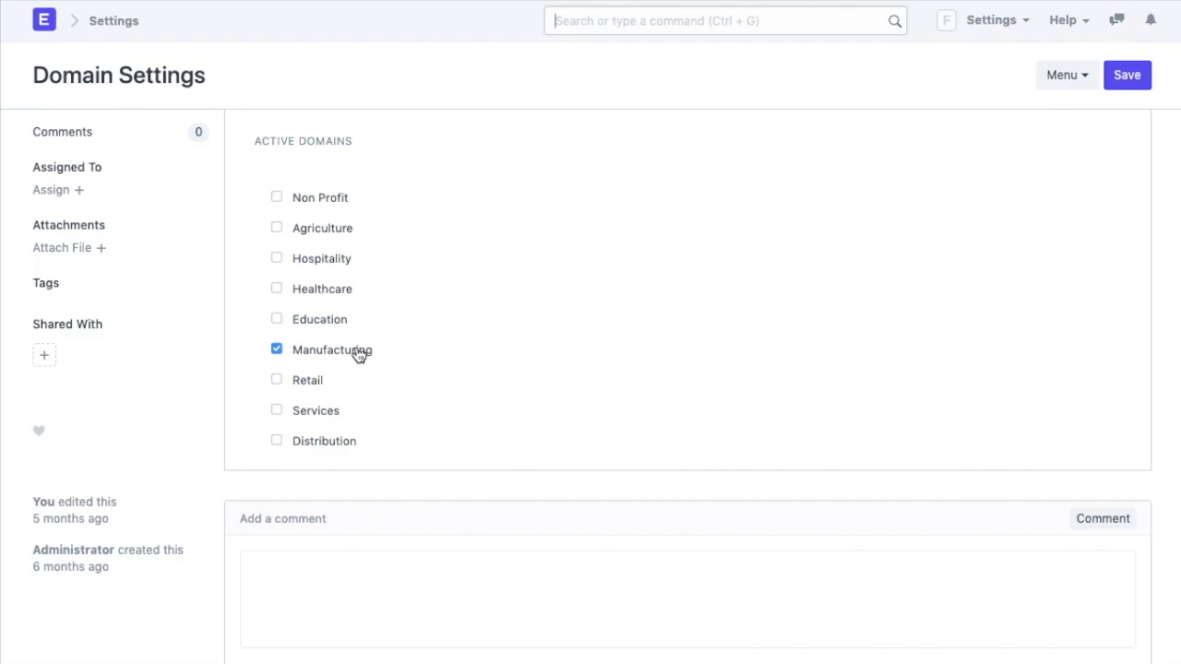
left_click(282, 386)
left_click(1133, 85)
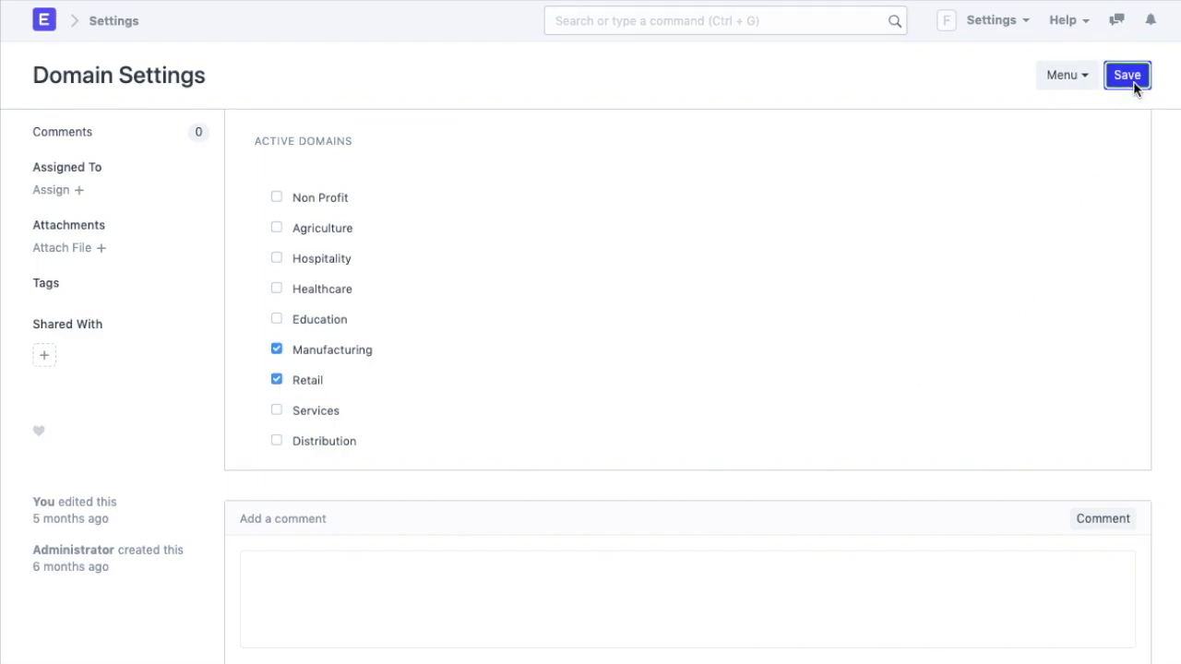
Return to the desk home and open the Retail domain workspace
left_click(45, 20)
scroll(53, 517, "down", 1)
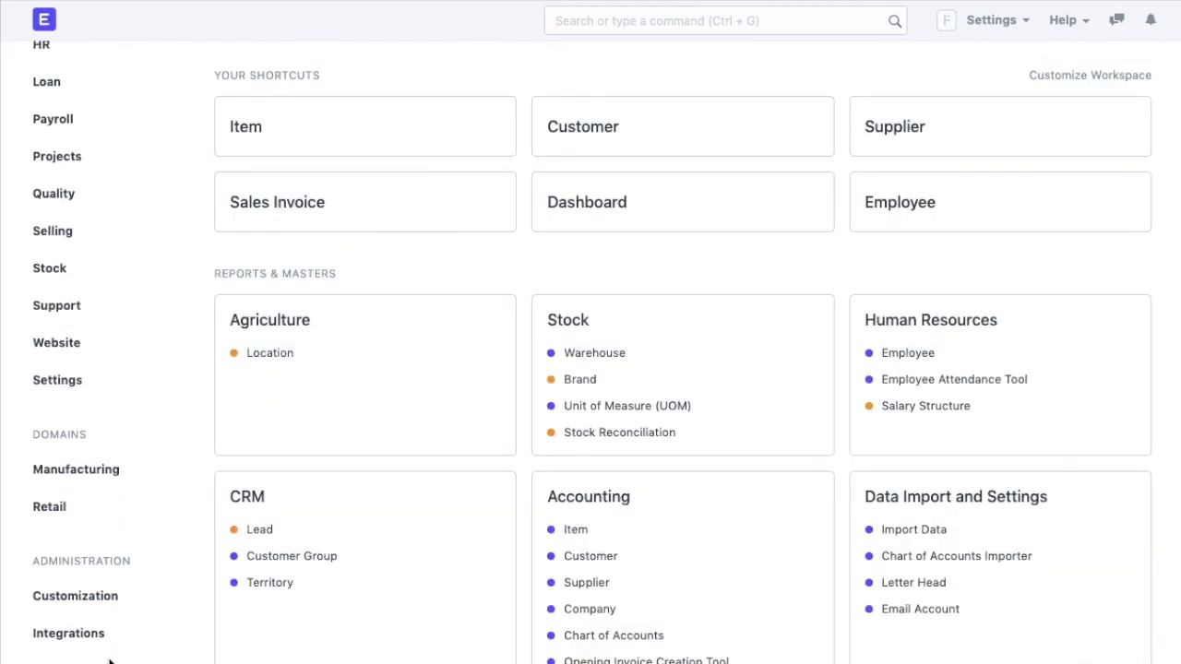
left_click(51, 501)
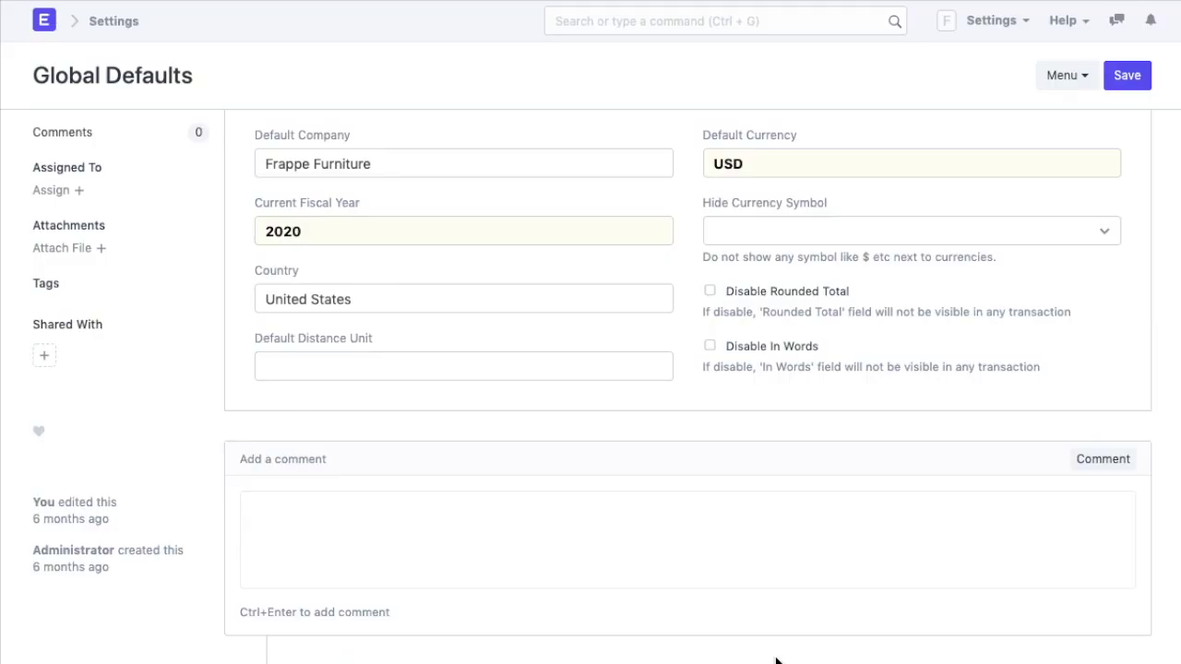
Go through the company, currency, fiscal year and country fields in Global Defaults and set Hide Currency Symbol to No
left_click(451, 162)
left_click(772, 159)
left_click(503, 224)
left_click(519, 283)
left_click(720, 233)
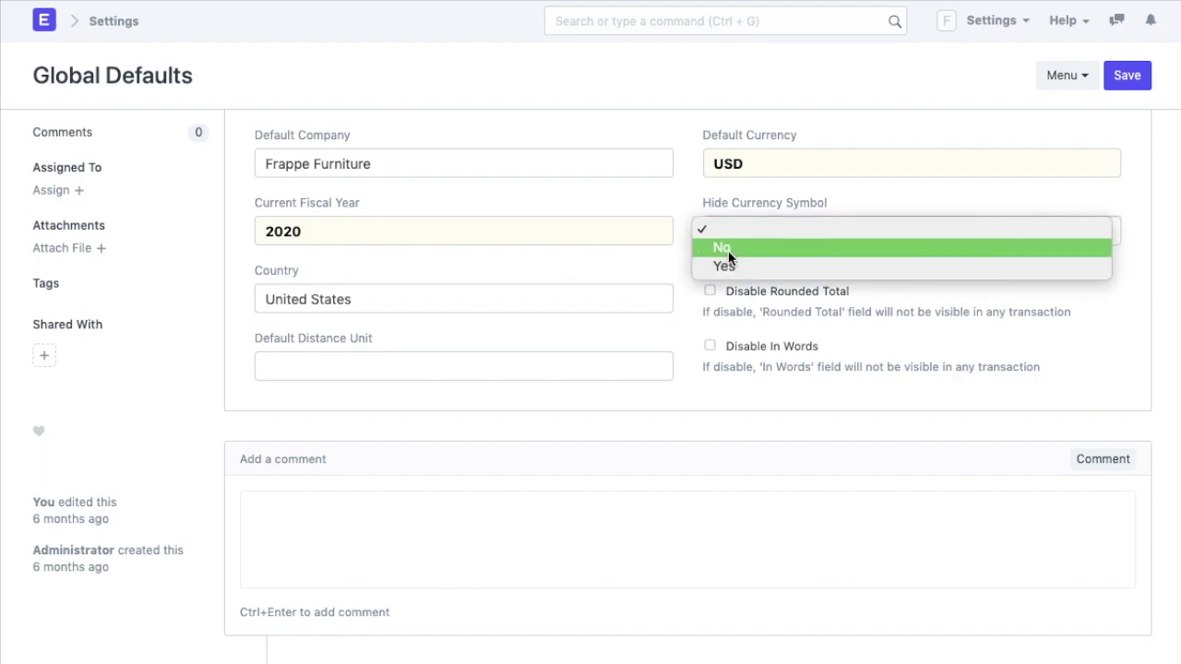
left_click(728, 250)
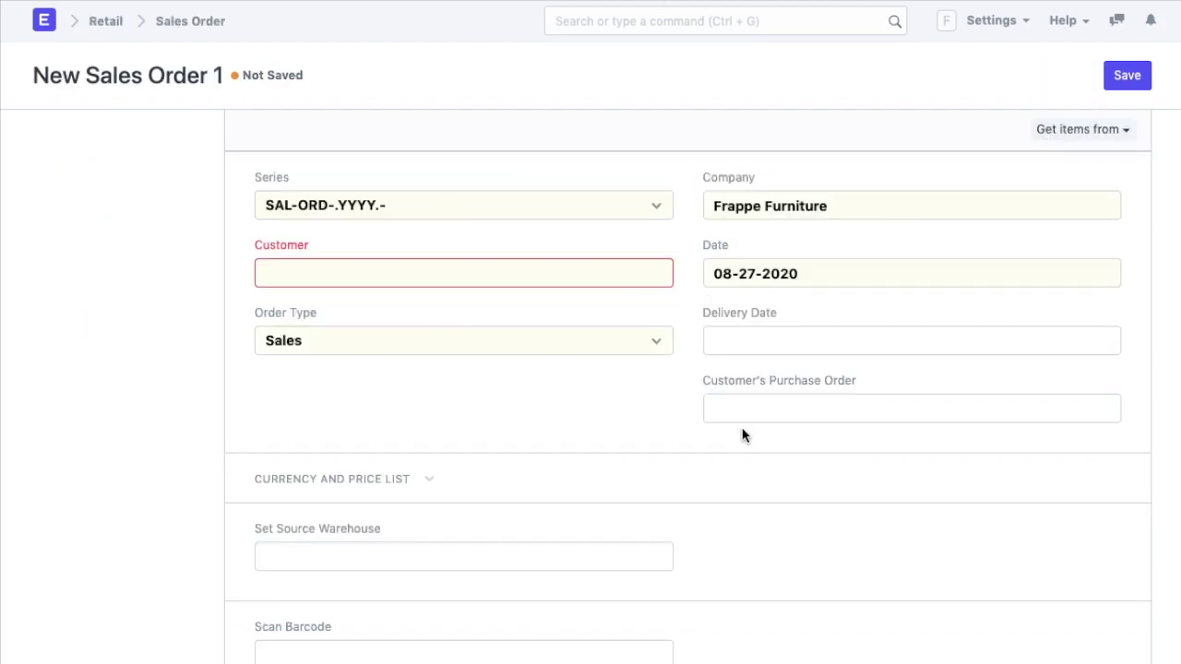
Look through the new sales order form and the existing Plethora LifeStyle Solutions sales order
scroll(569, 443, "down", 3)
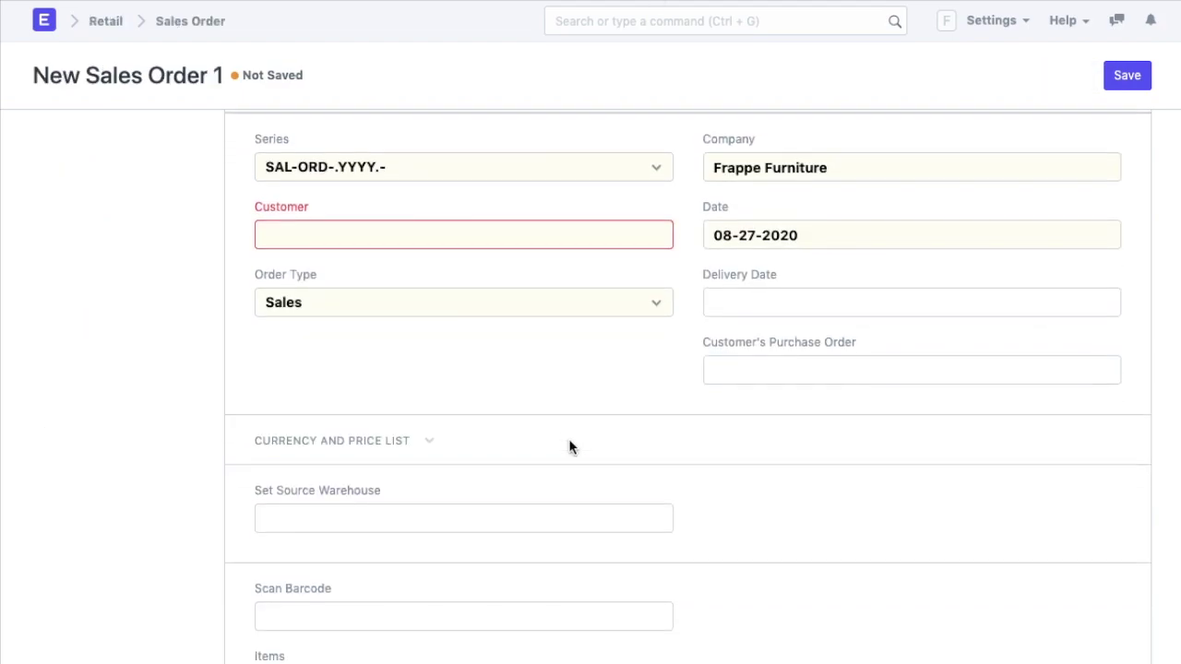
left_click(402, 364)
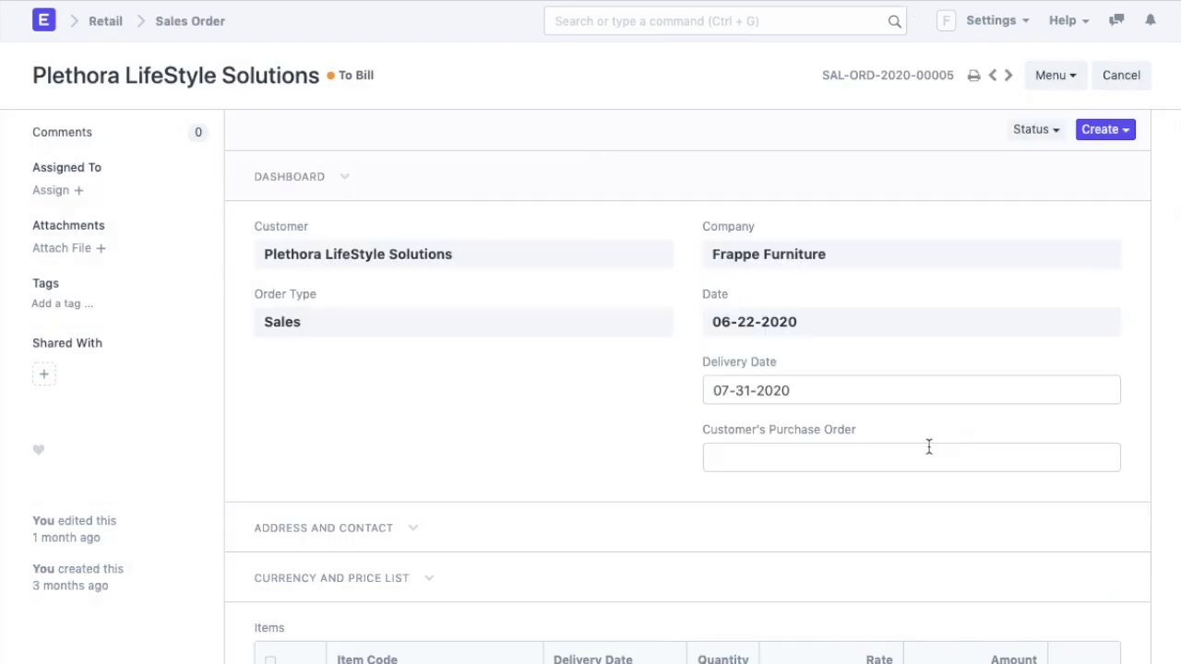
scroll(928, 445, "down", 10)
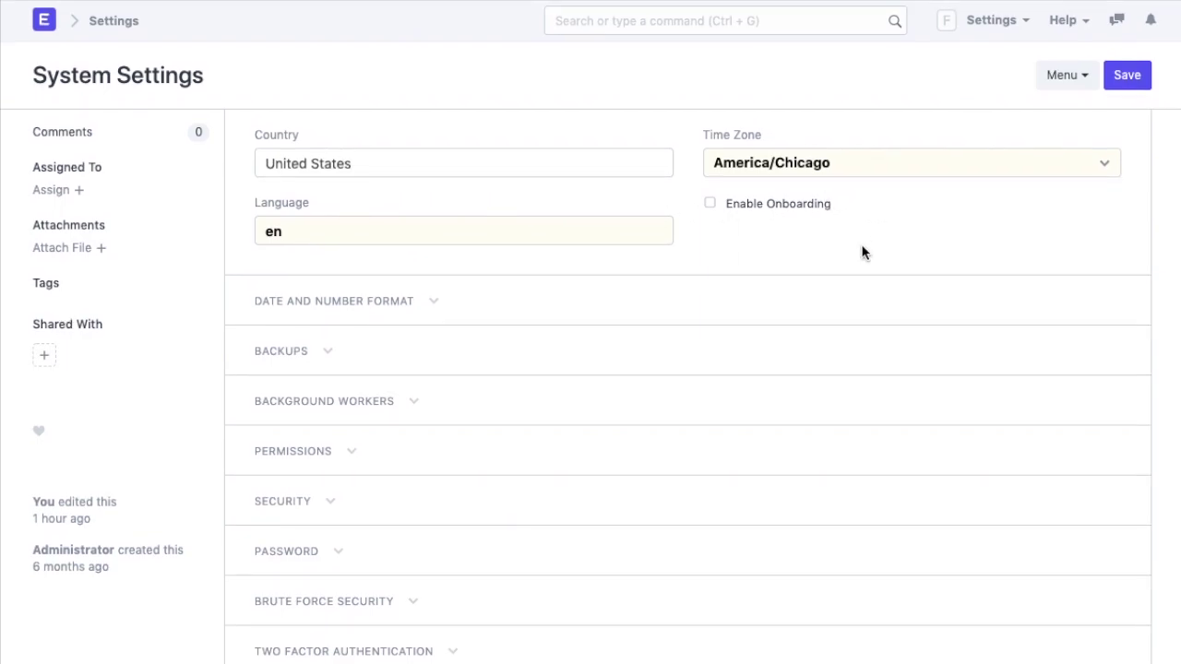
Set the date format to dd/mm/yyyy, time format to HH:mm and number format to #,###.### in System Settings
key("ctrl+s")
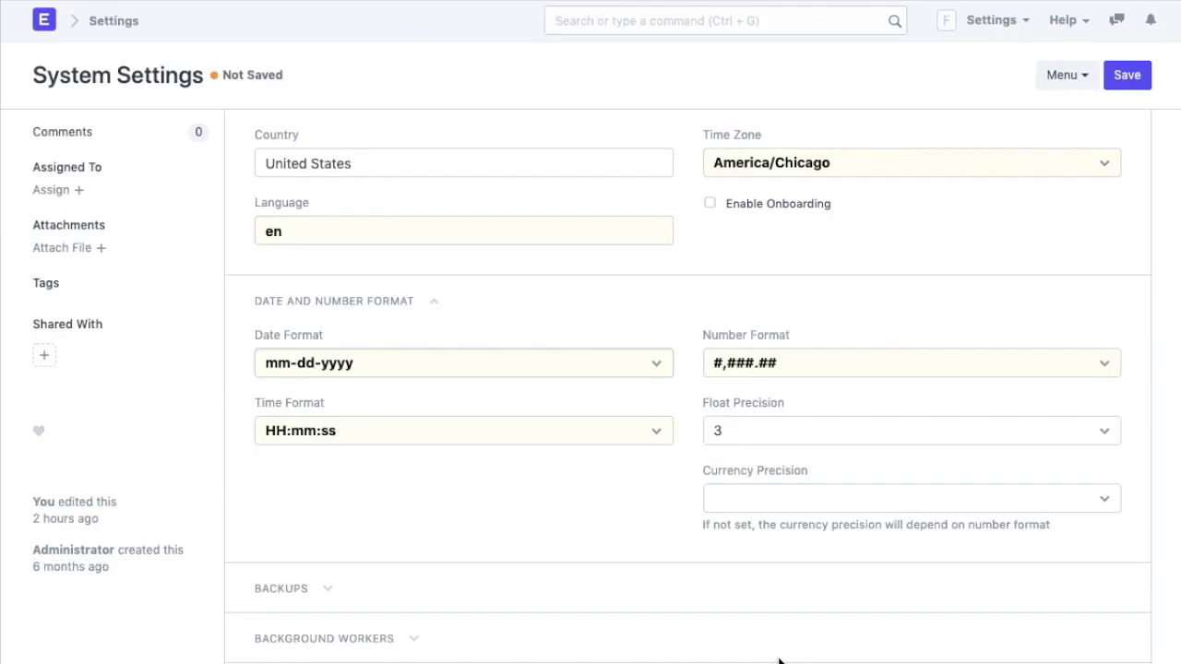
left_click(435, 369)
left_click(443, 307)
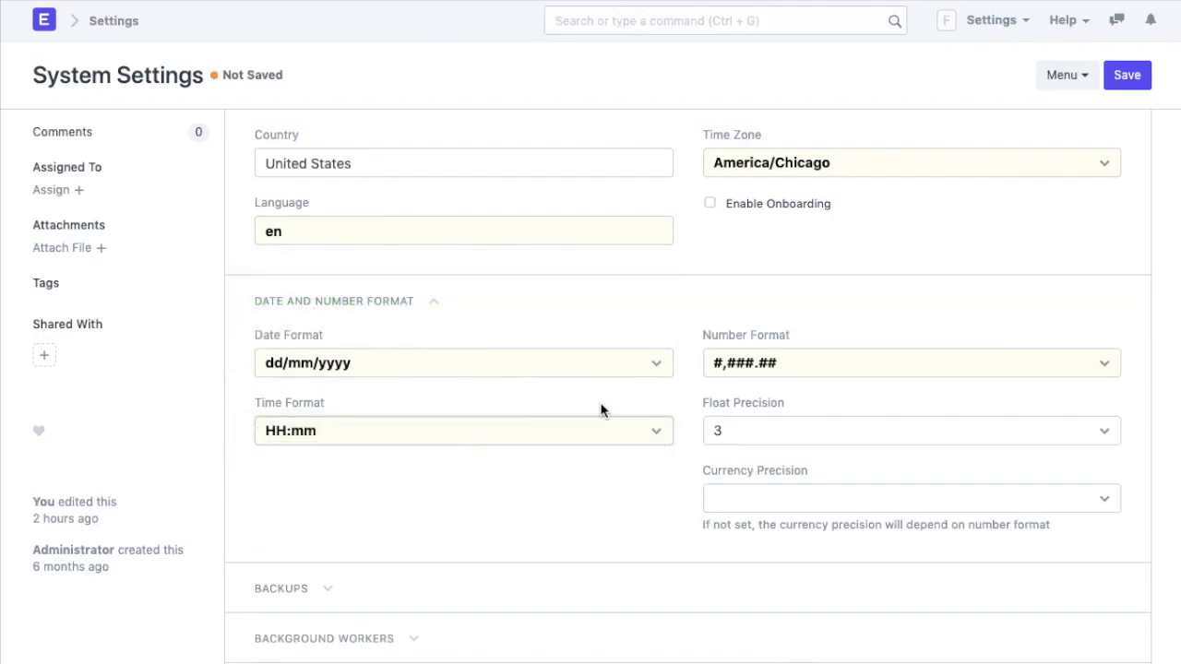
left_click(741, 364)
left_click(756, 494)
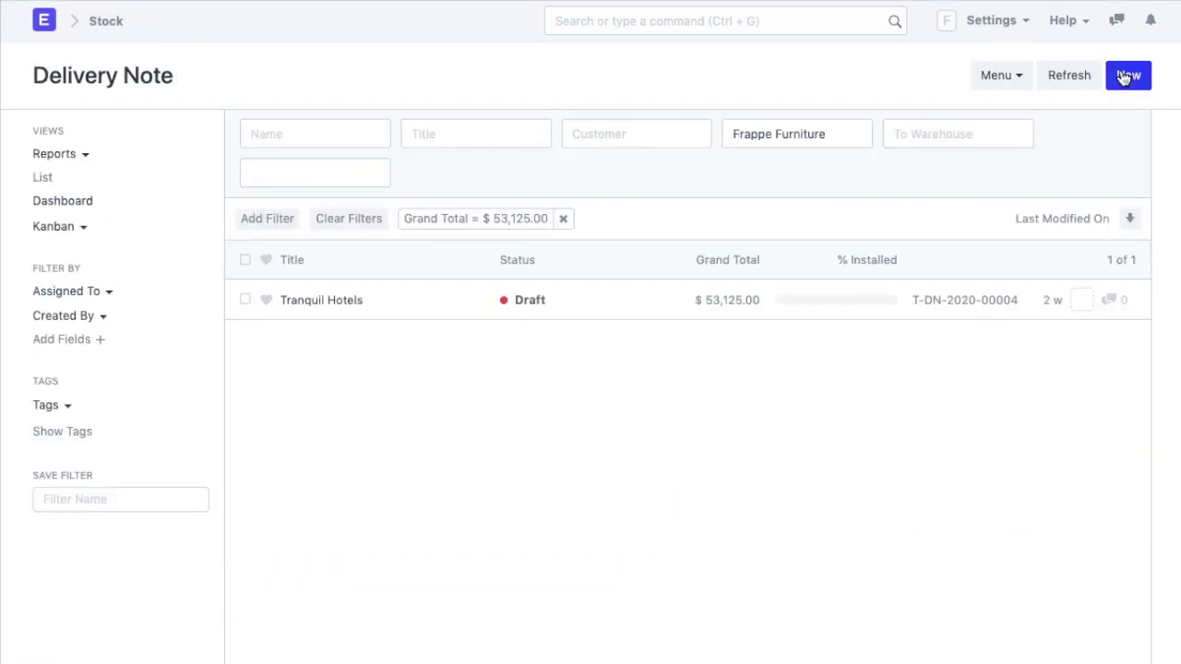
Start a new delivery note from the Delivery Note list
left_click(1126, 77)
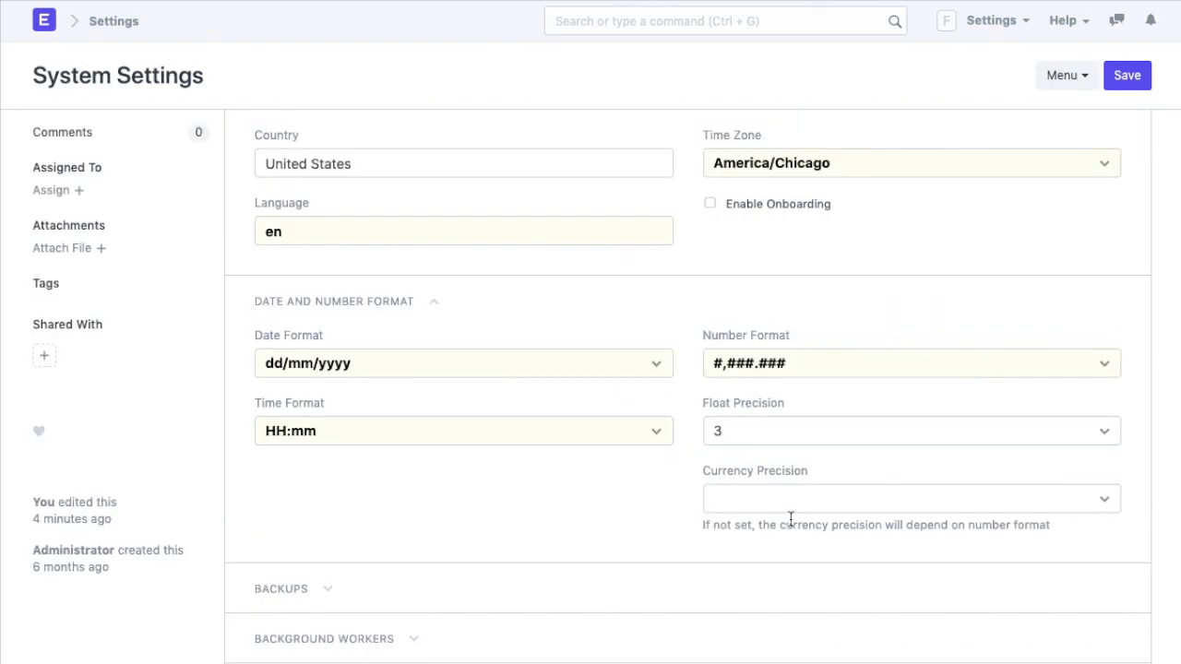
Set the Currency Precision to 3 and save System Settings
left_click(777, 501)
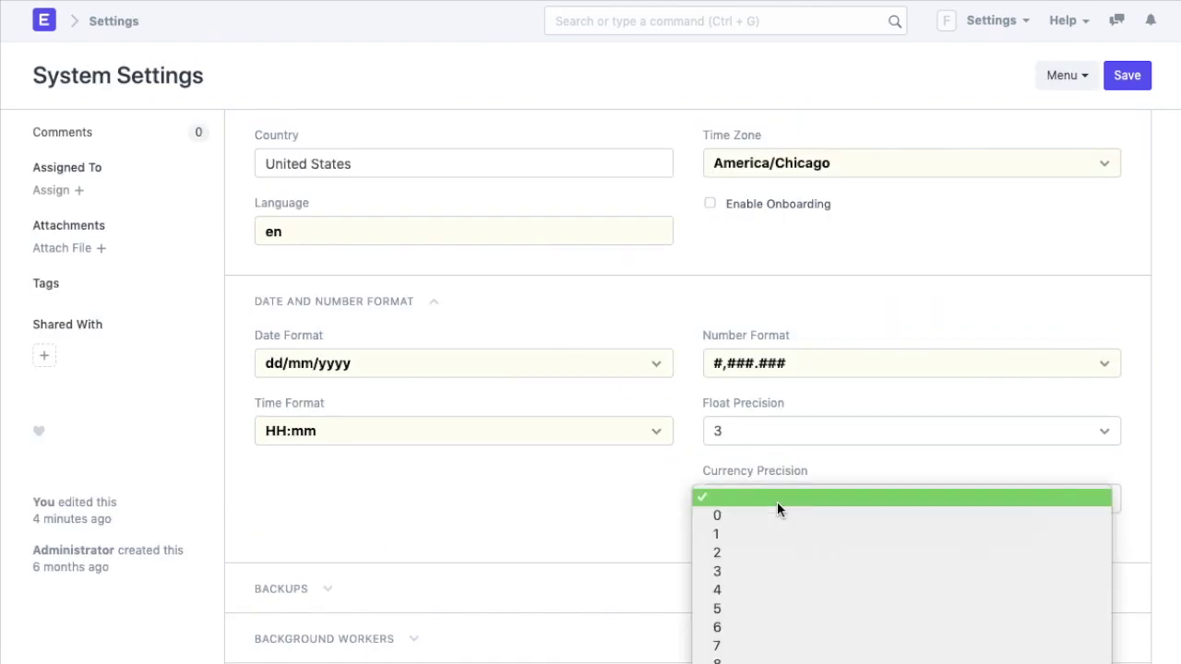
left_click(759, 570)
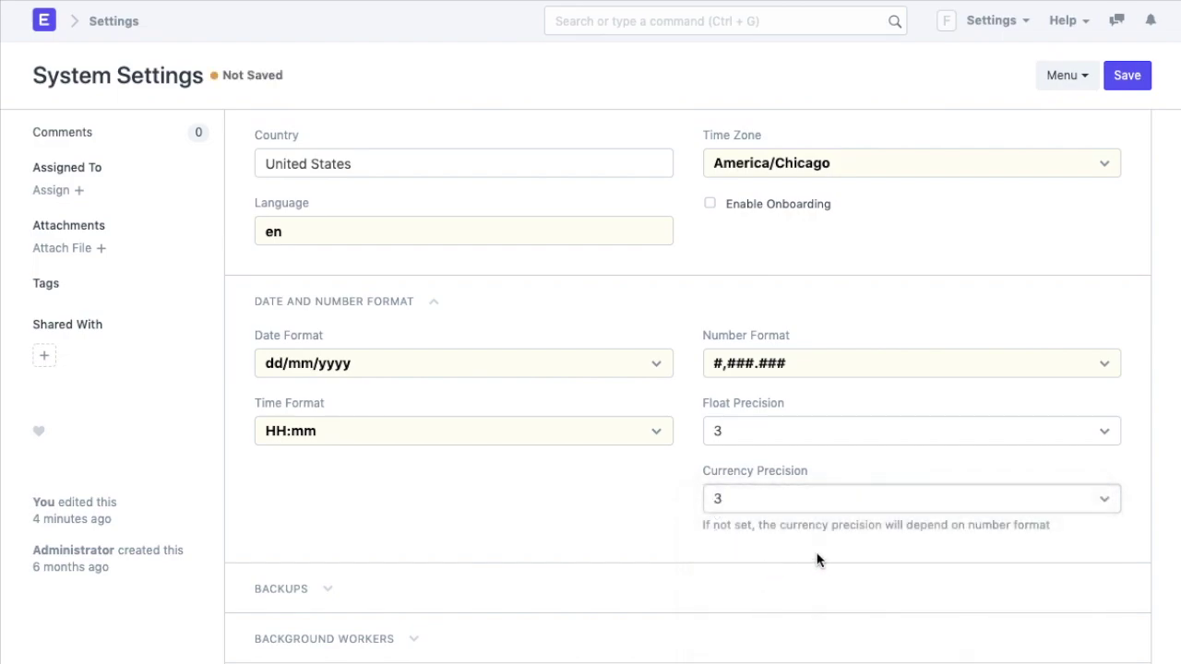
left_click(1127, 75)
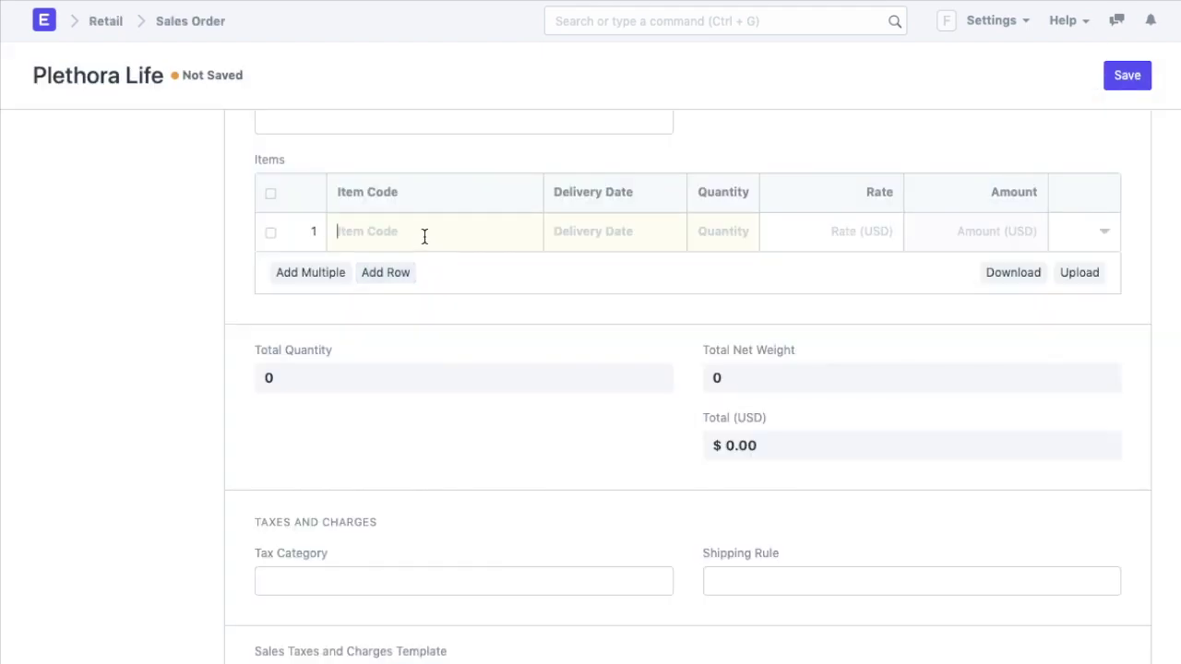
Pick an item code for the first row of the unsaved sales order's items table
left_click(424, 235)
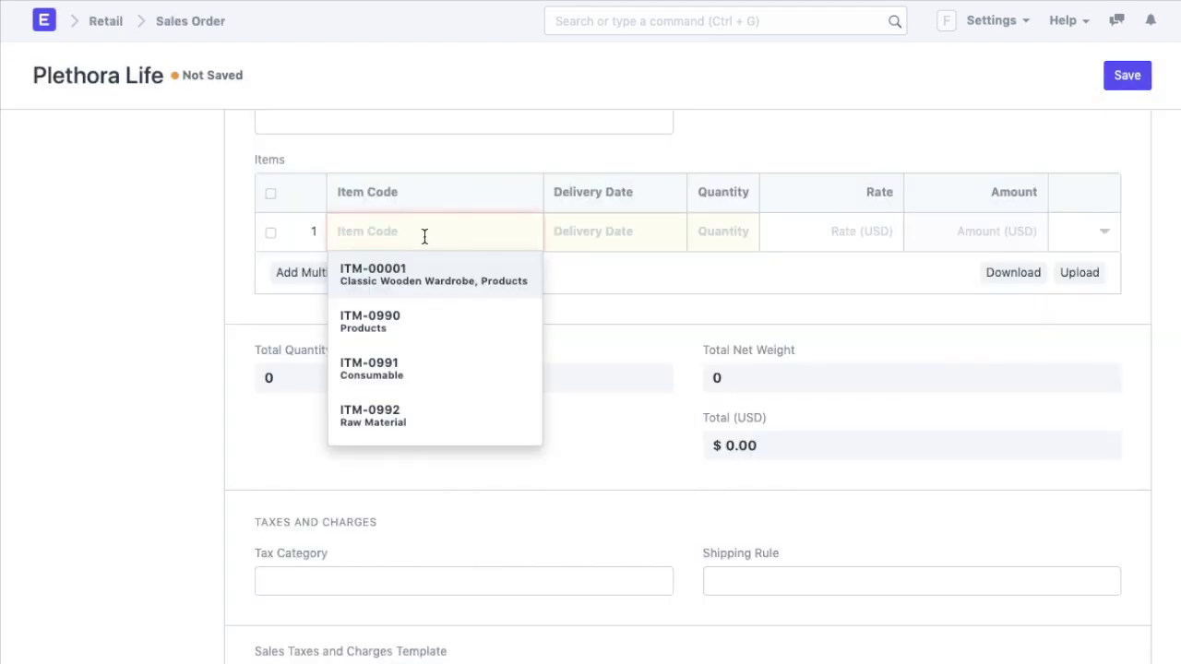
scroll(425, 396, "down", 1)
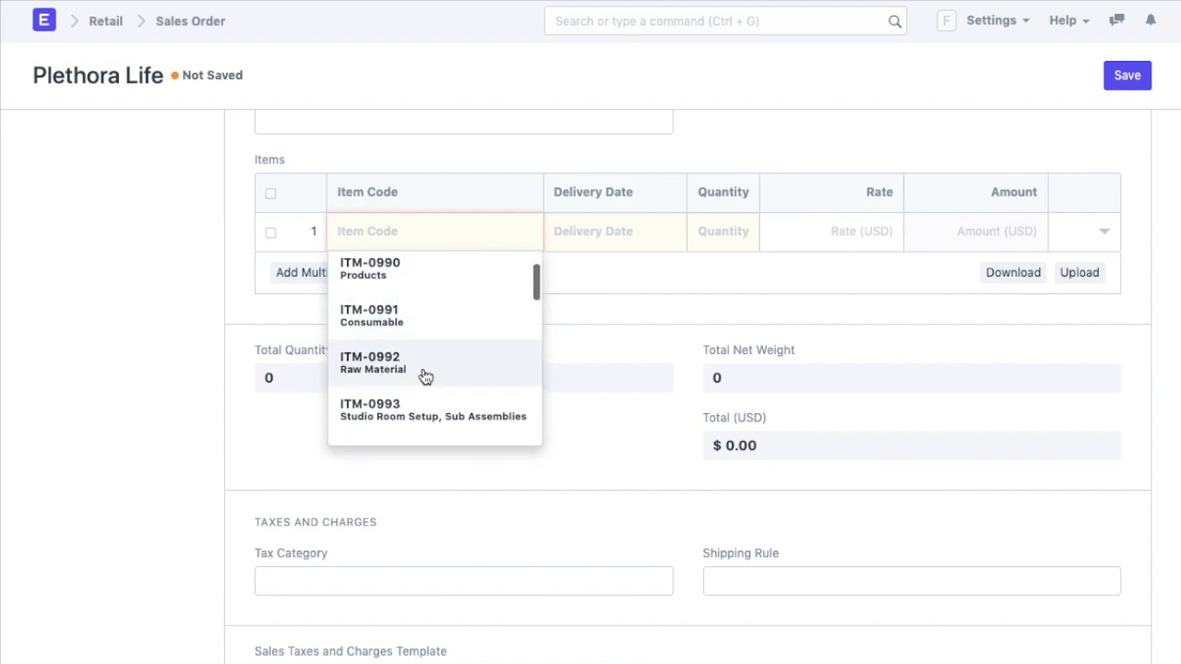
left_click(430, 392)
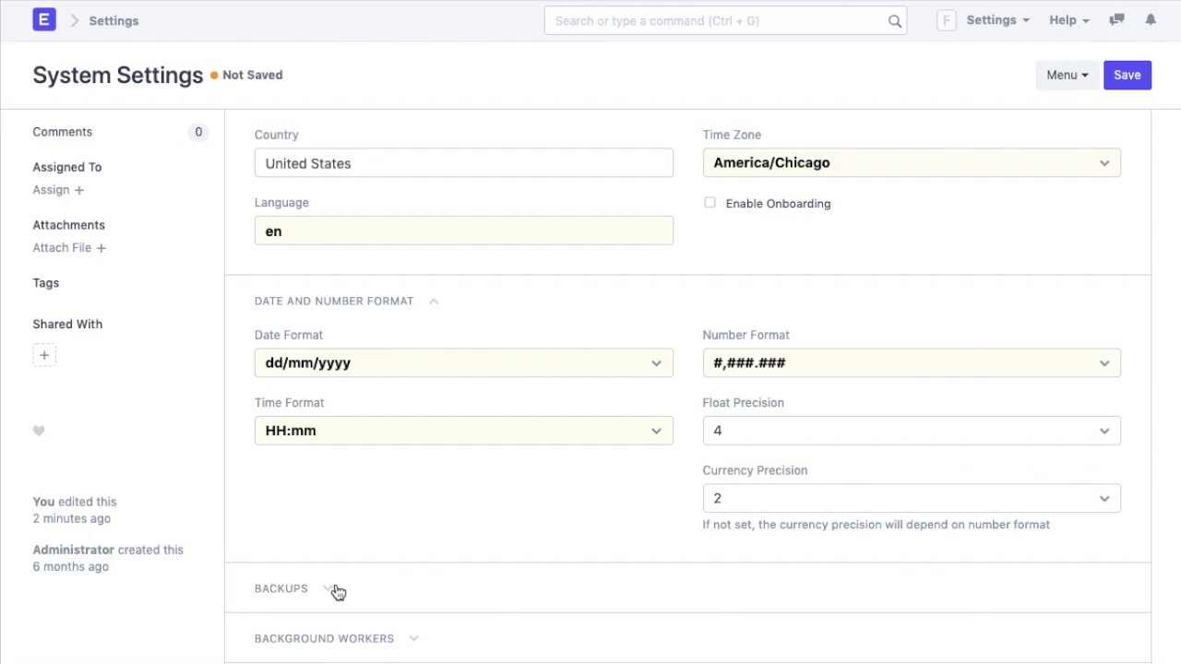
Expand the Backups section of System Settings and look through its options
left_click(335, 591)
scroll(335, 585, "down", 4)
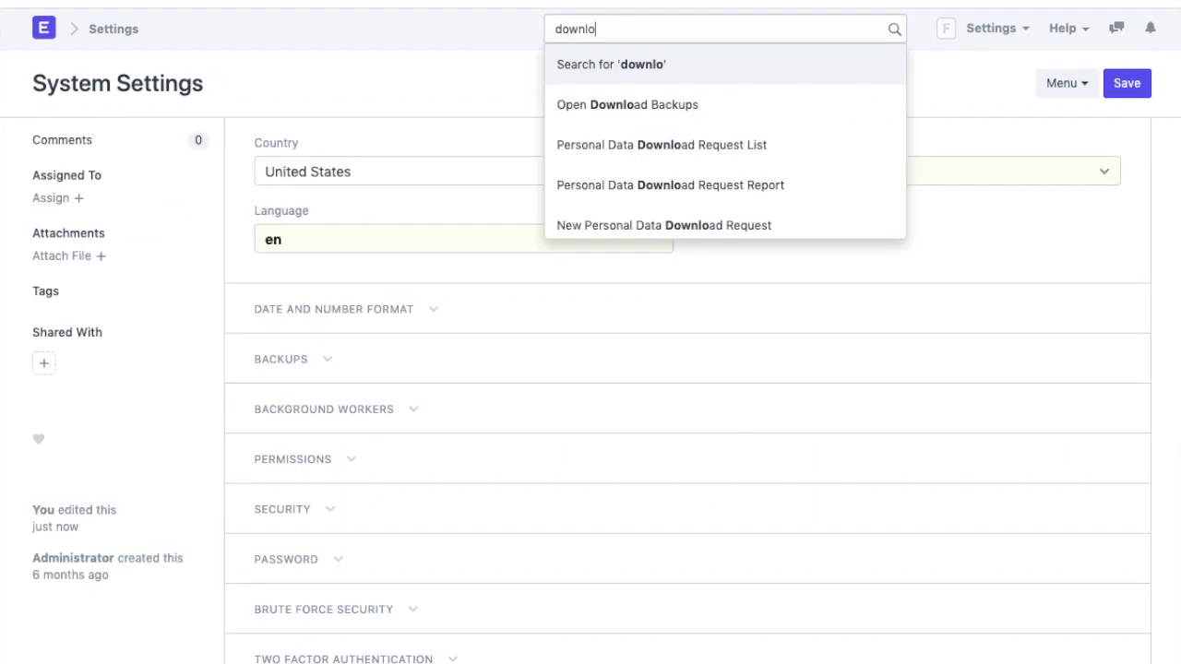
Find and open the Download Backups page
type("a")
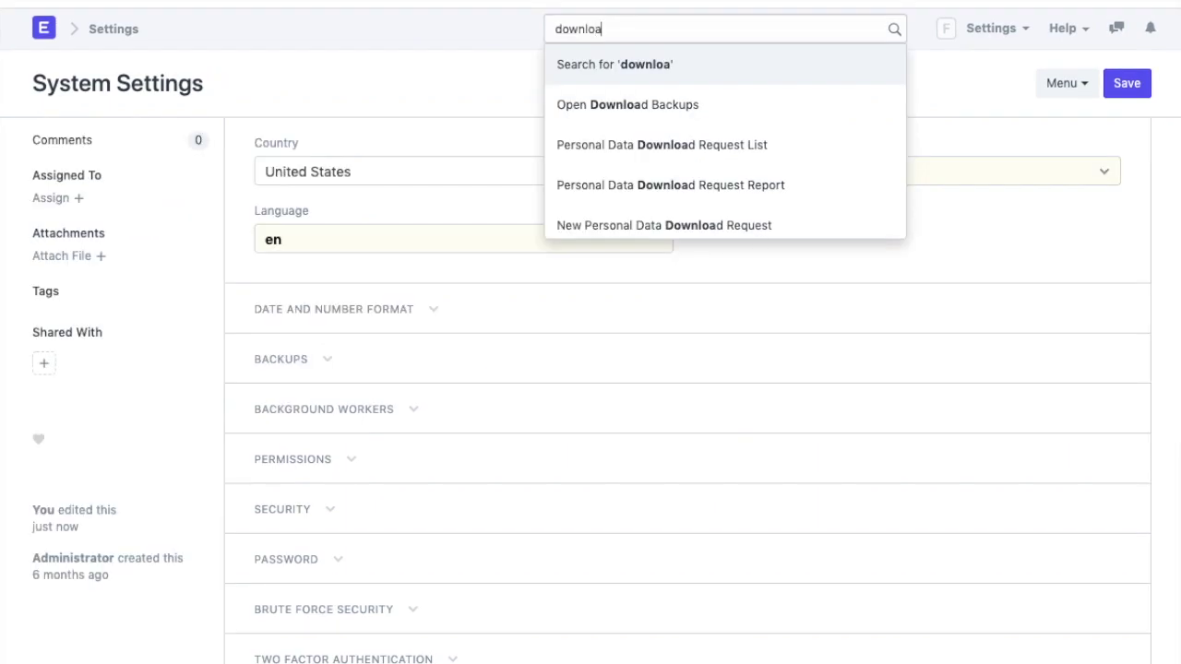
left_click(747, 118)
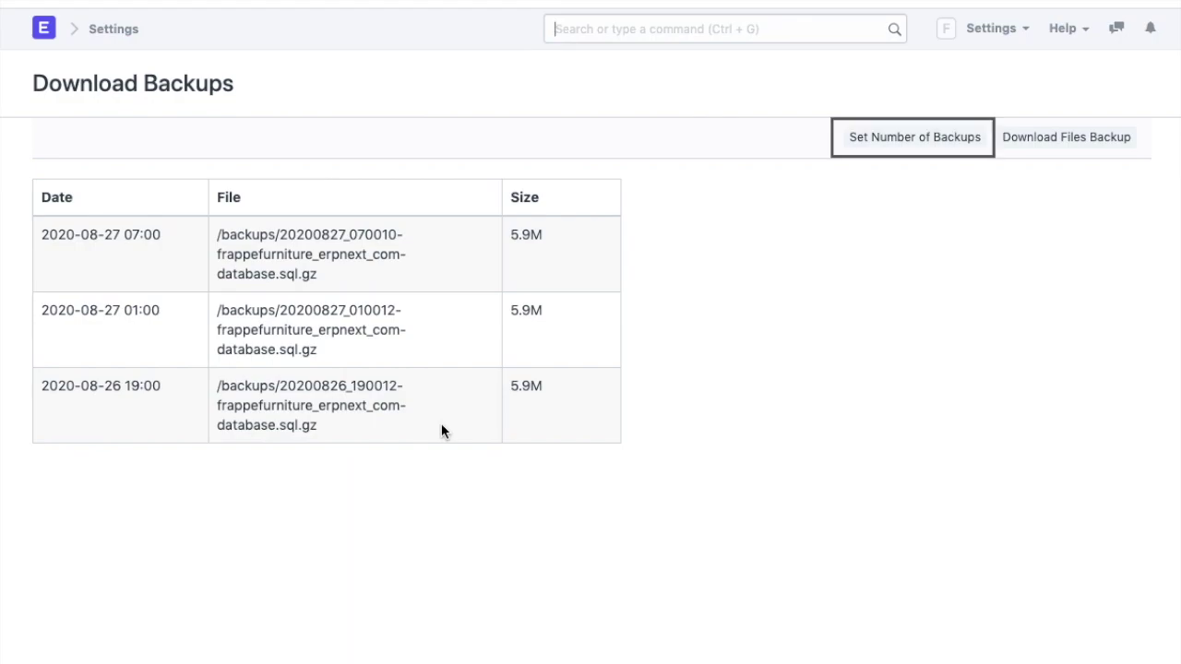
Open the backup count setting from the Download Backups page, set Number of Backups to 4 and save System Settings
key("Return")
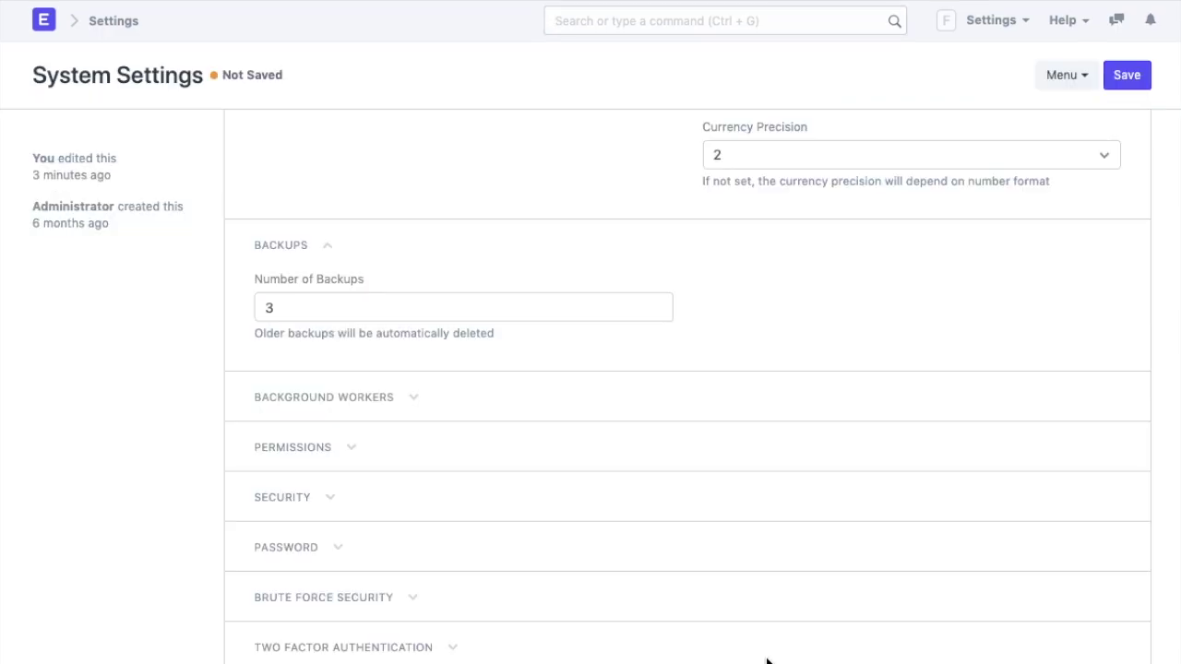
double_click(311, 308)
key("BackSpace")
type("4")
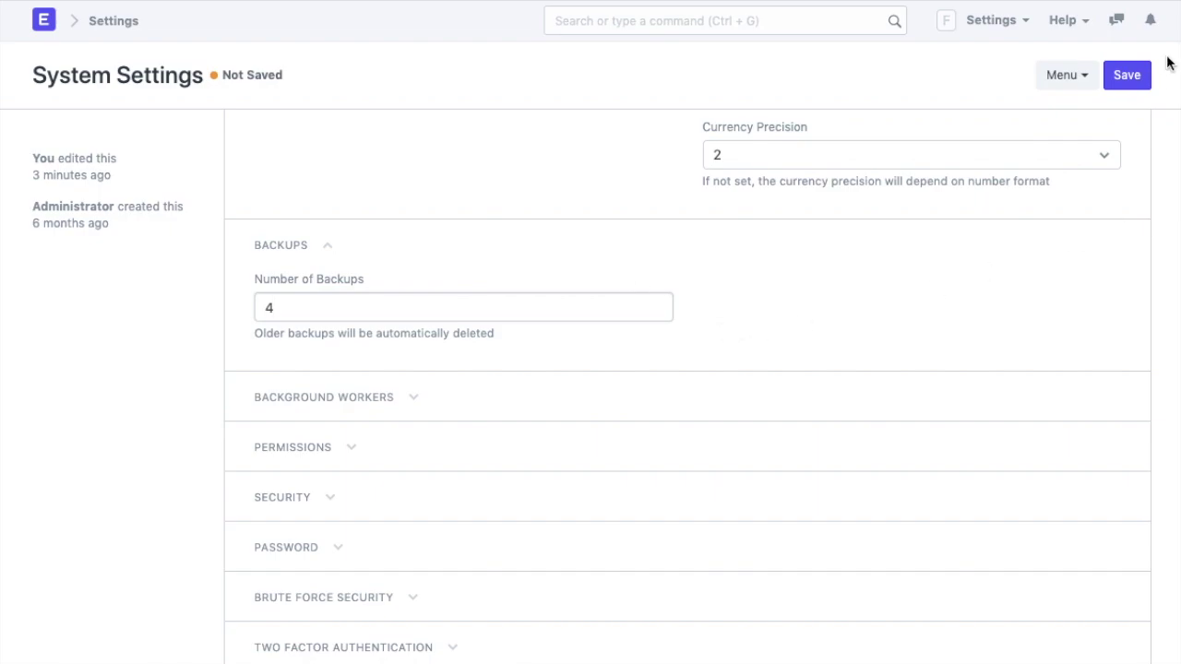
left_click(1138, 75)
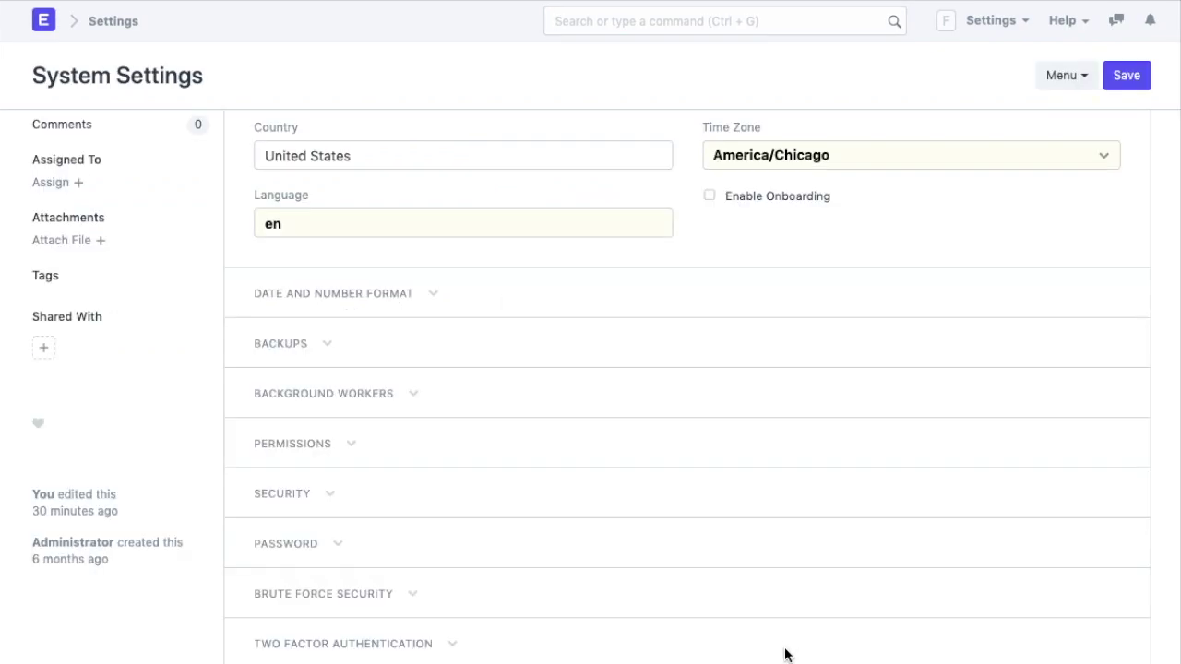
In the Background Workers section, set Run Jobs only Daily if Inactive For to 20 days and save
left_click(785, 655)
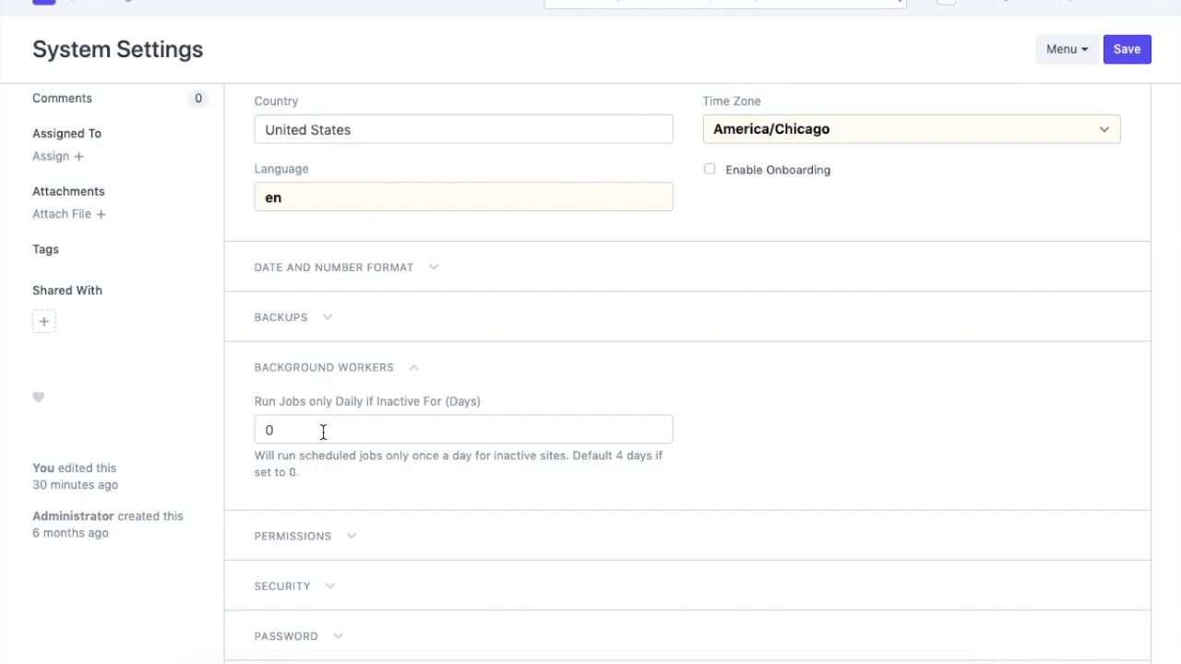
left_click_drag(323, 431, 270, 427)
type("20")
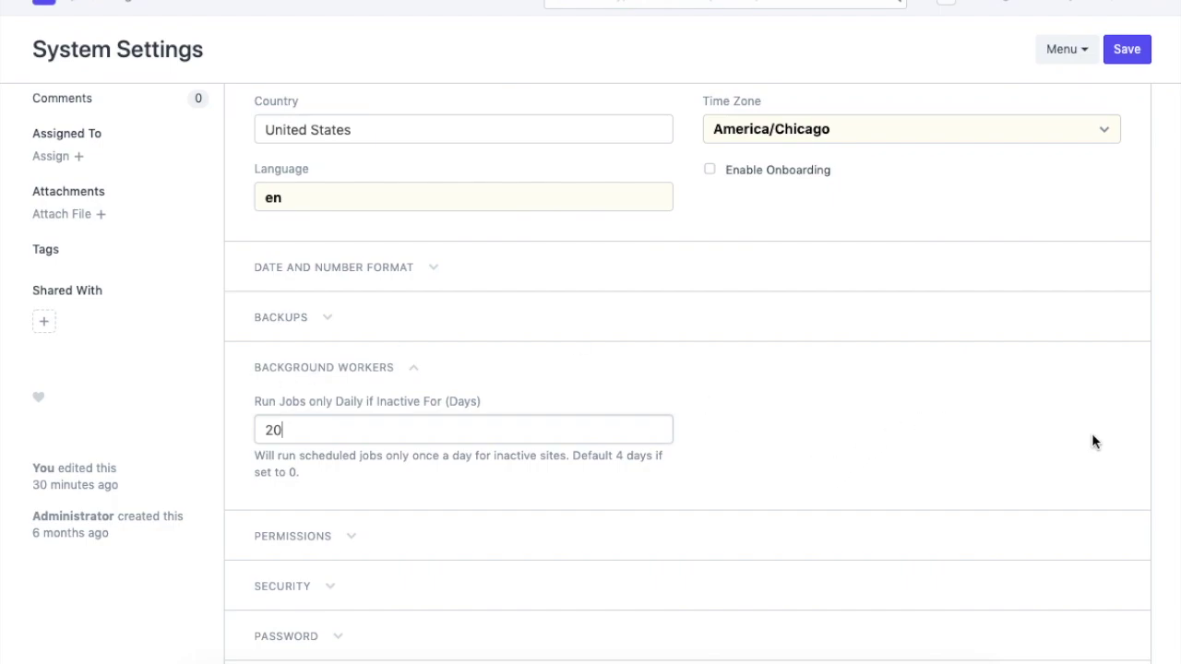
left_click(1135, 57)
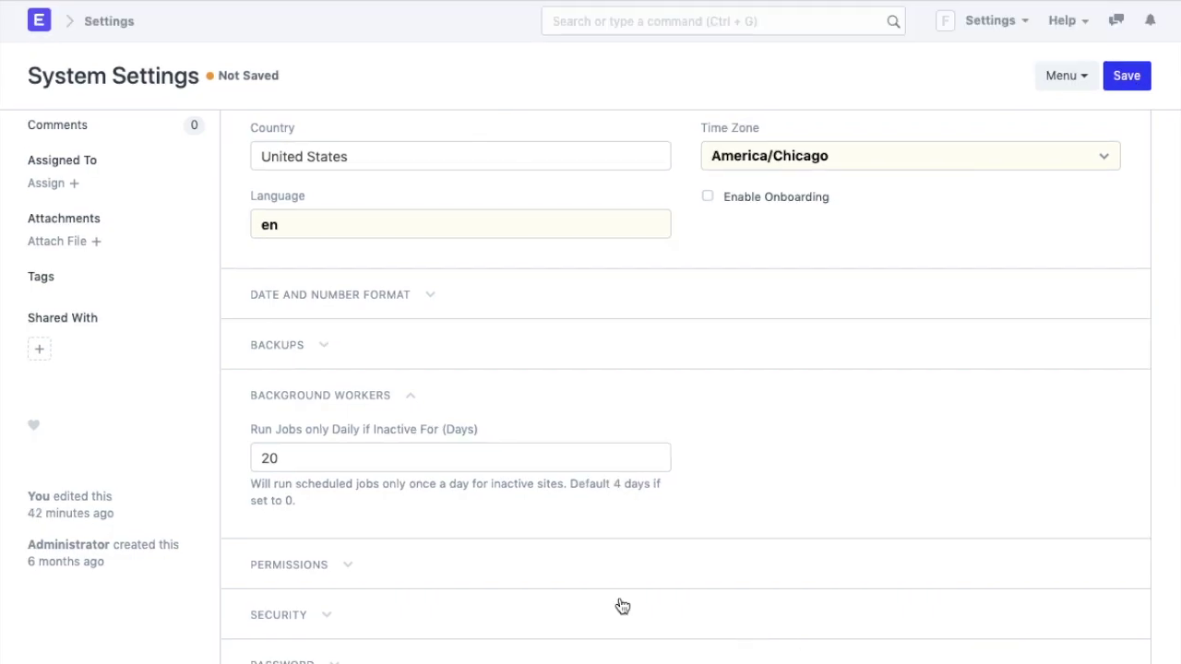
Expand the Permissions section of System Settings and view the customer restriction in the User Permission list
left_click(280, 567)
scroll(585, 590, "down", 2)
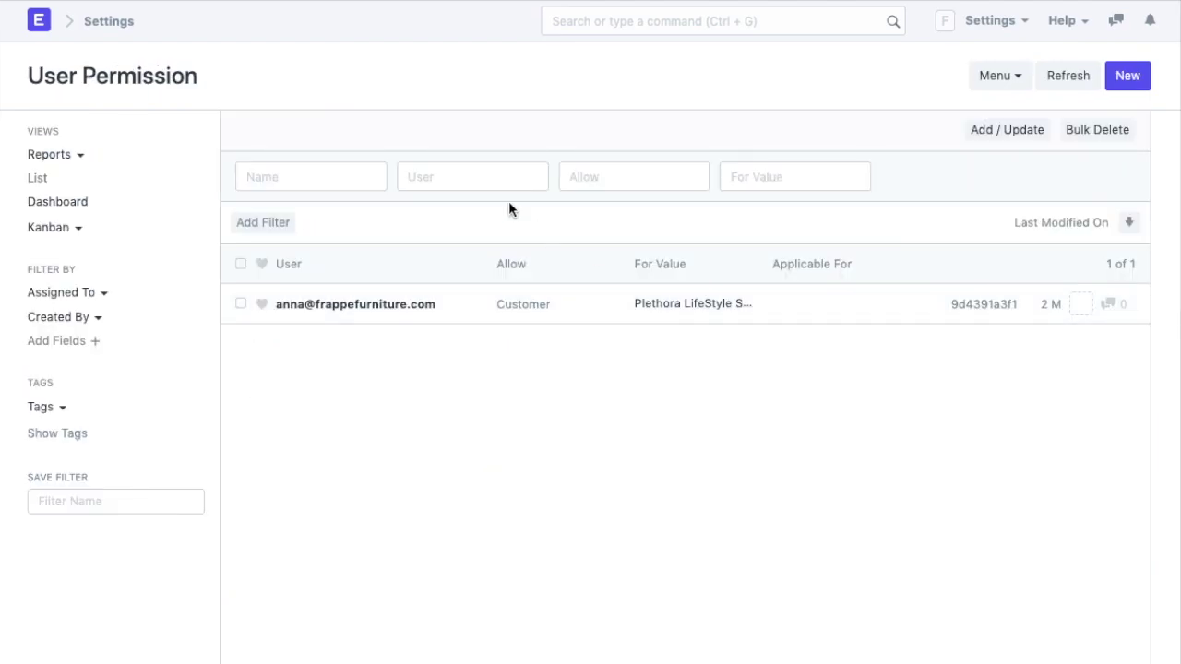
left_click(585, 307)
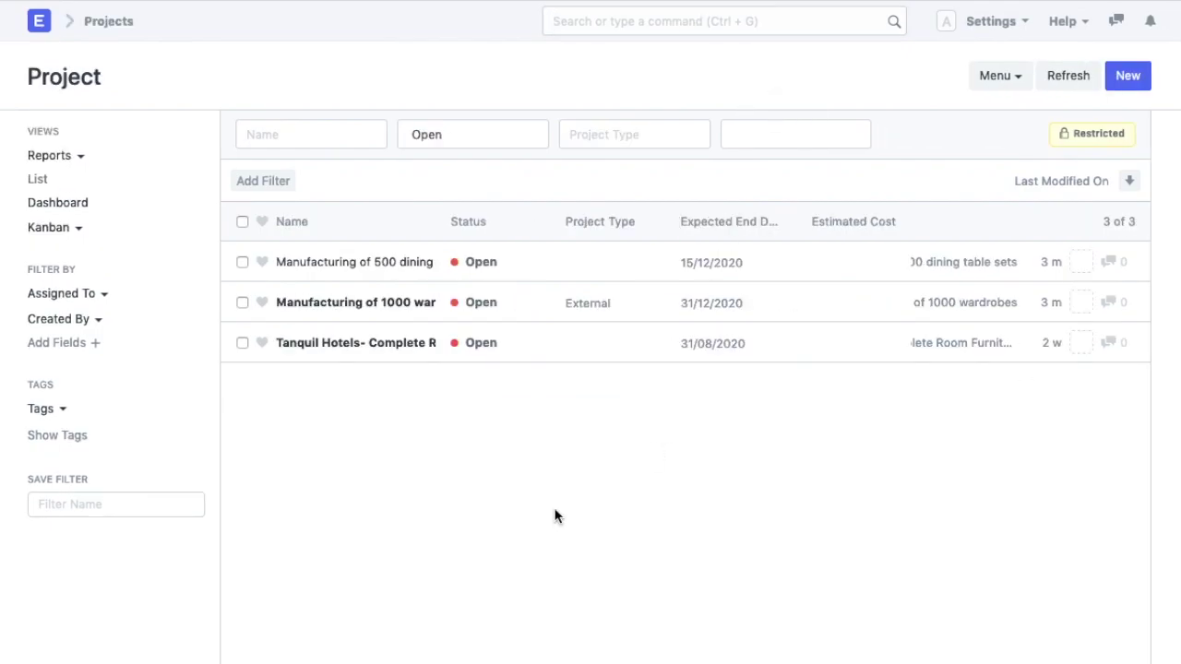
Open the project Manufacturing of 500 dining table sets as the restricted user and look through its fields
left_click(554, 268)
scroll(533, 496, "down", 5)
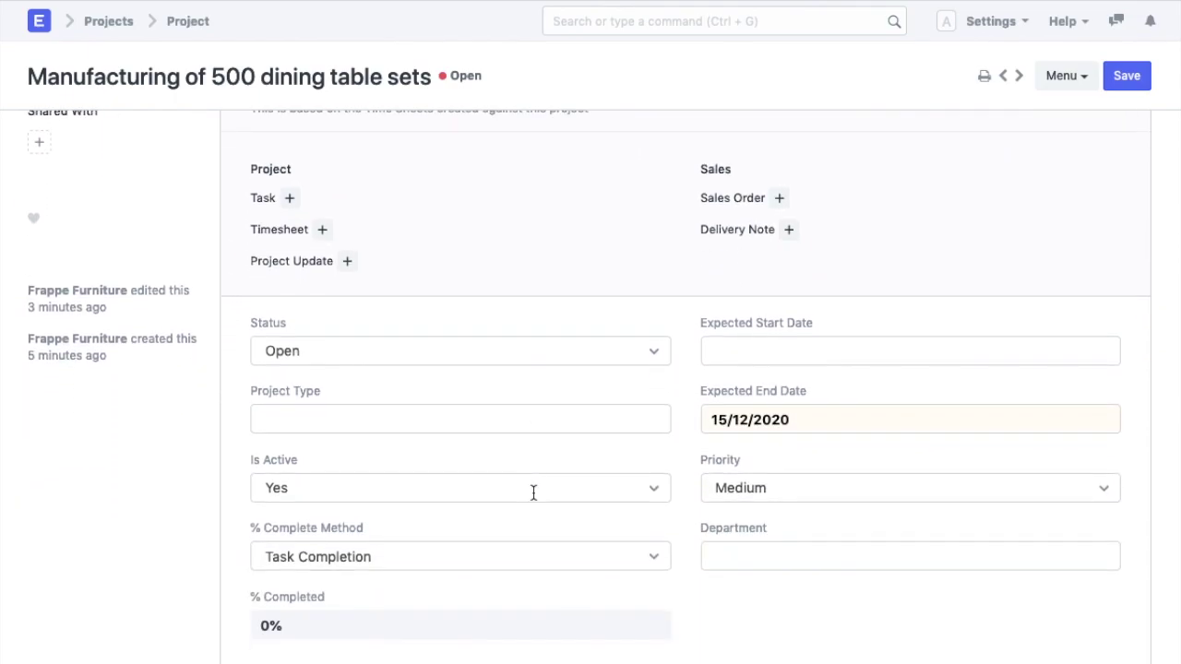
scroll(532, 500, "down", 3)
left_click(382, 474)
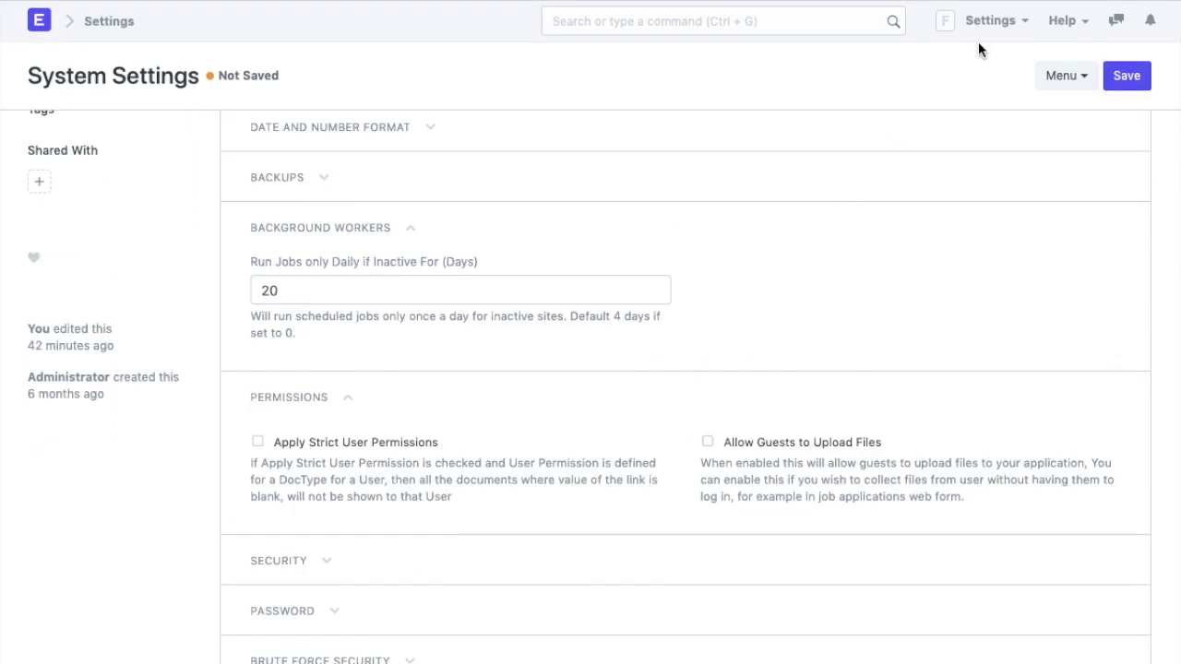
Enable Apply Strict User Permissions, save System Settings, and turn on Allow Guests to Upload Files
left_click(258, 442)
left_click(1126, 77)
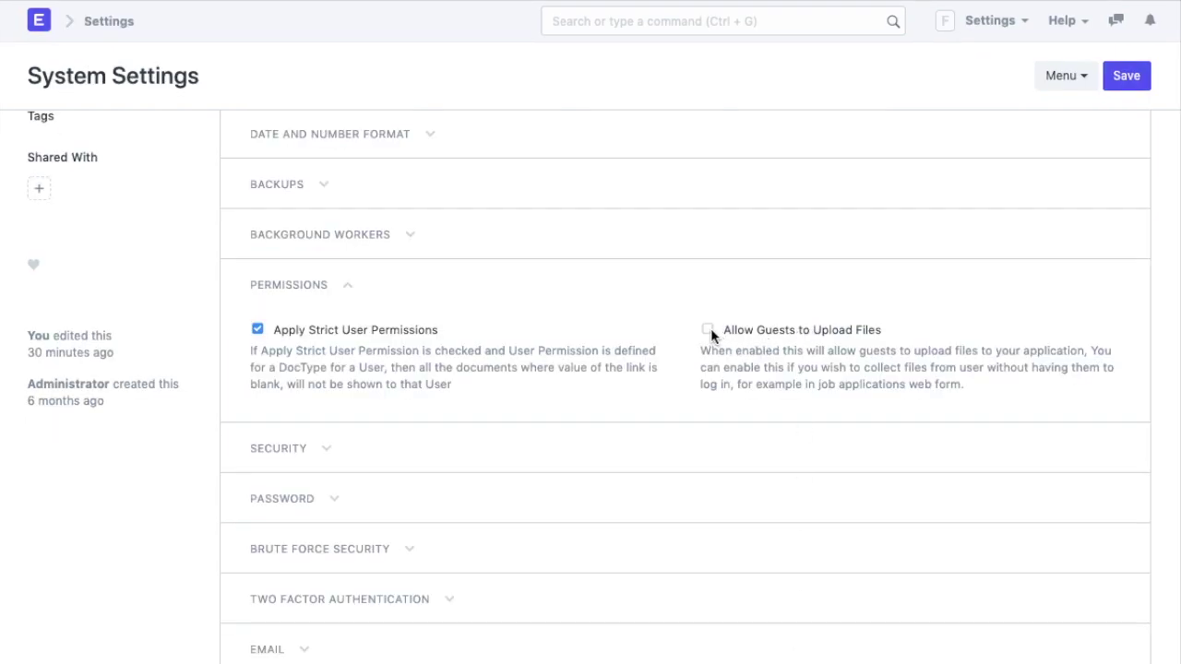
left_click(708, 330)
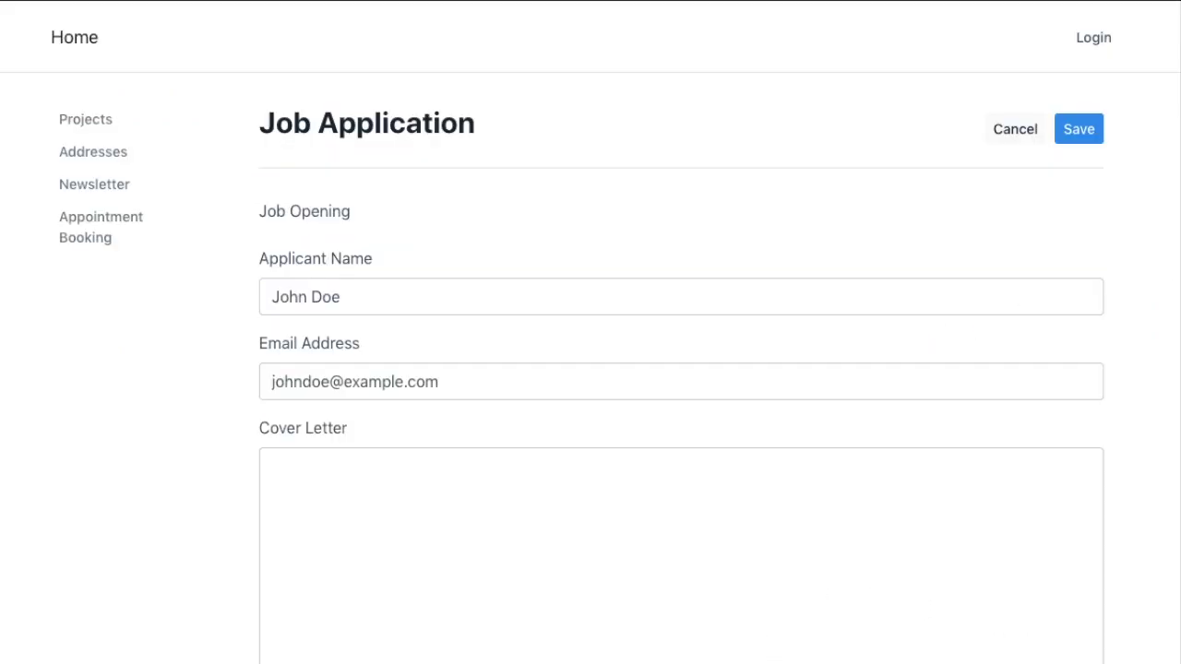
Upload 15090326.png as the resume attachment on the guest Job Application web form and save the application
left_click(461, 287)
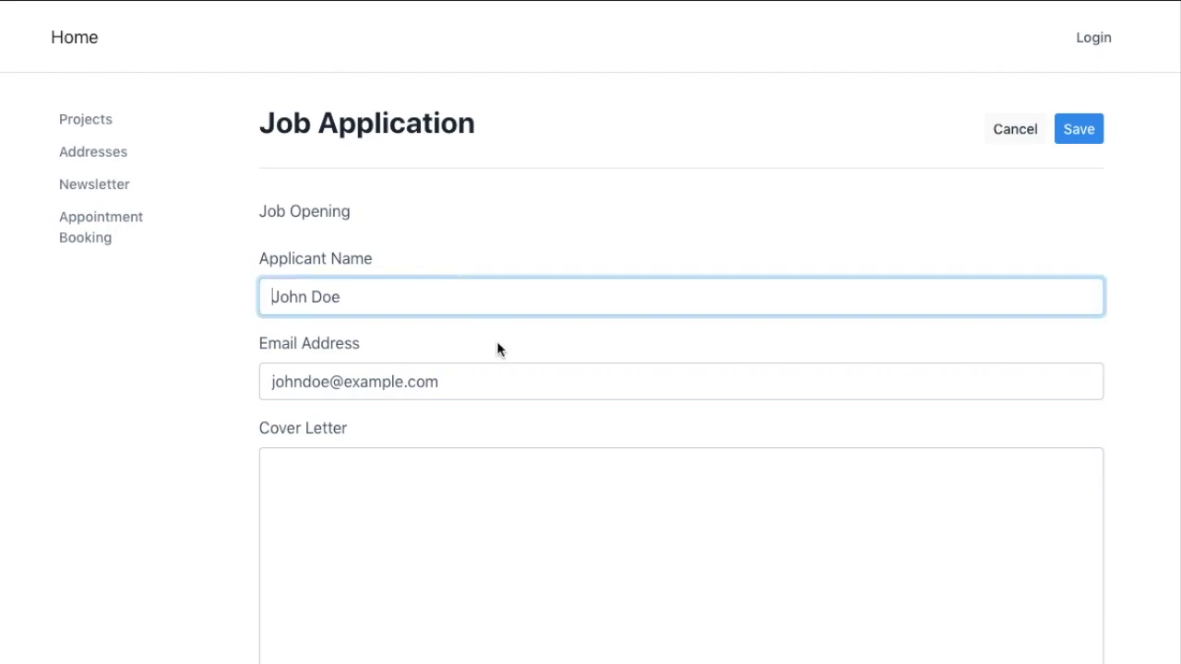
left_click(522, 383)
scroll(534, 457, "down", 5)
left_click(280, 361)
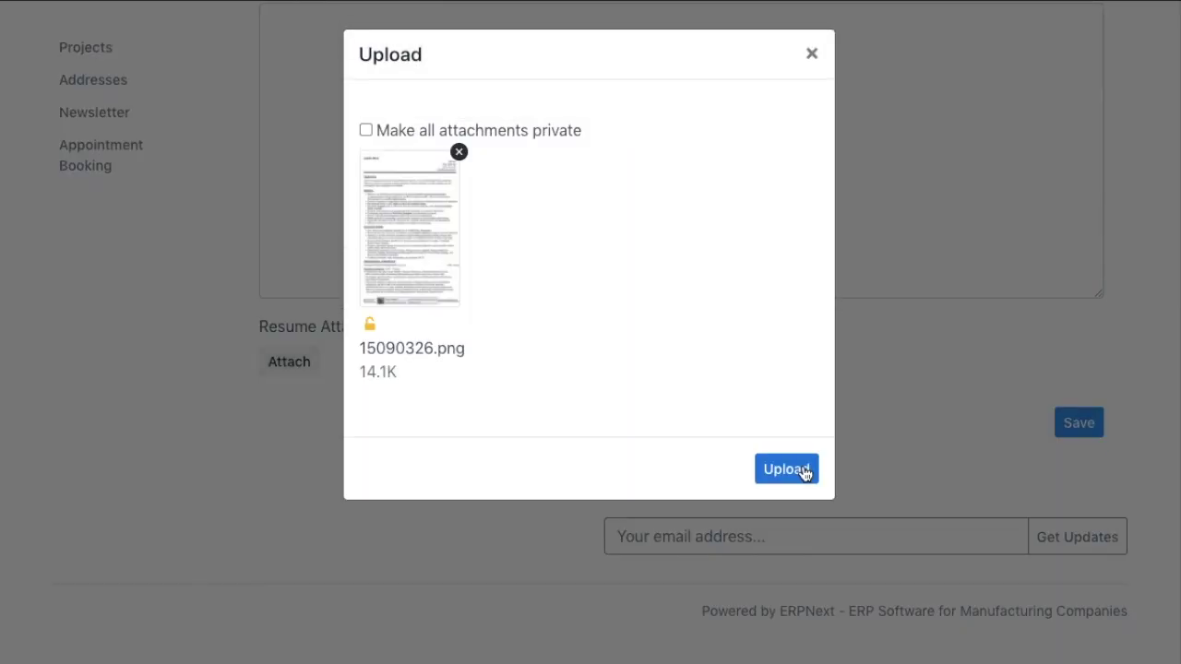
left_click(786, 469)
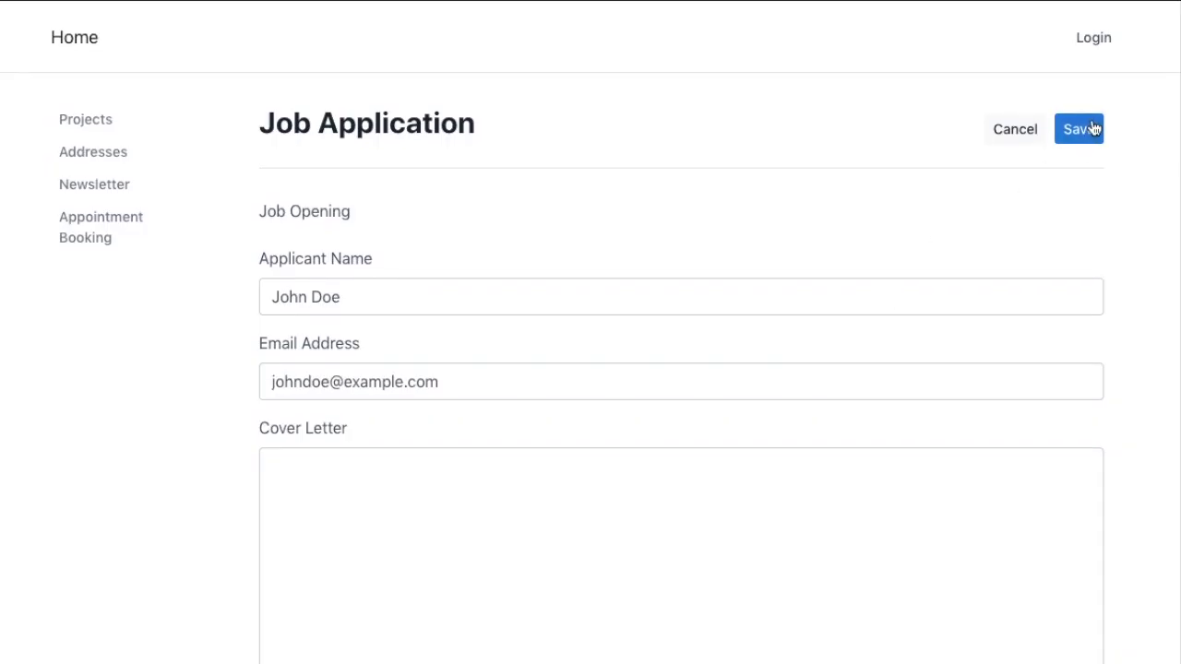
left_click(1083, 129)
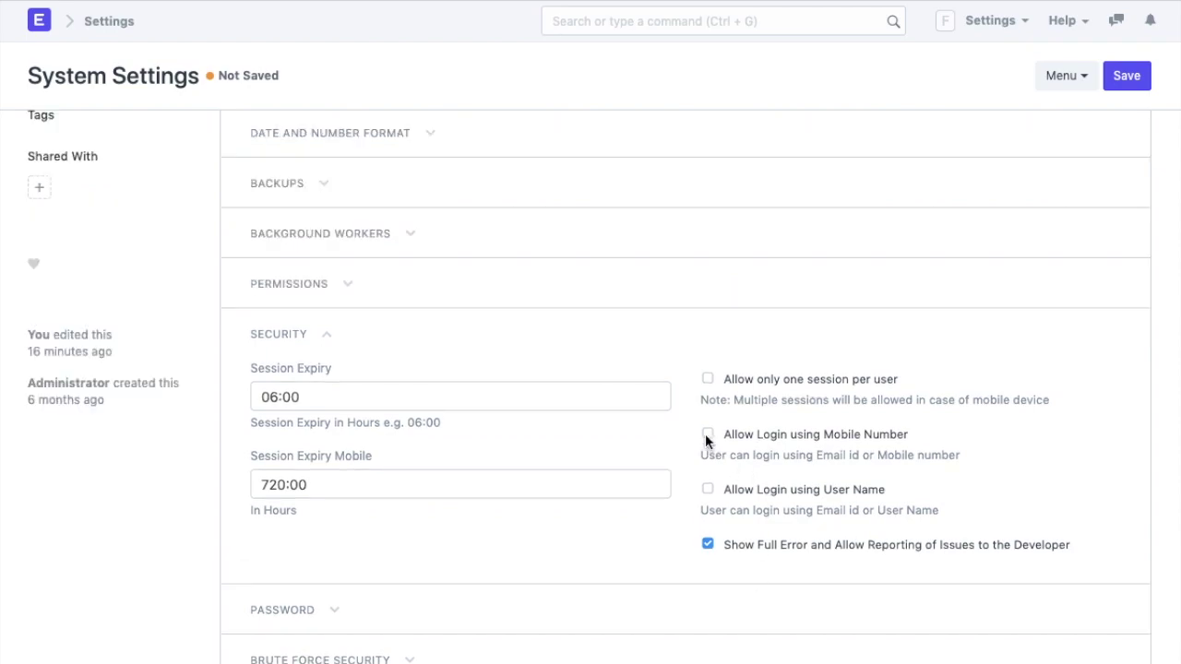
Allow login using mobile number and login using user name in the Security section of System Settings
left_click(706, 434)
left_click(706, 489)
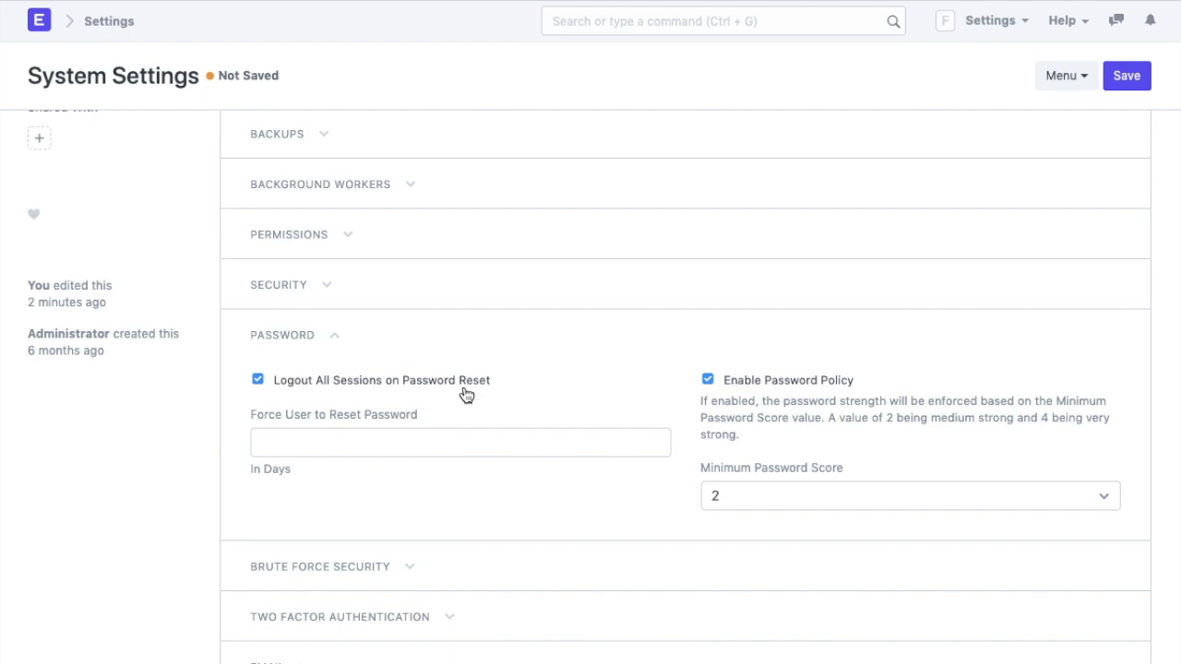
In the Password section, force users to reset their password after 60 days and set the Minimum Password Score to 4
left_click(415, 438)
type("60")
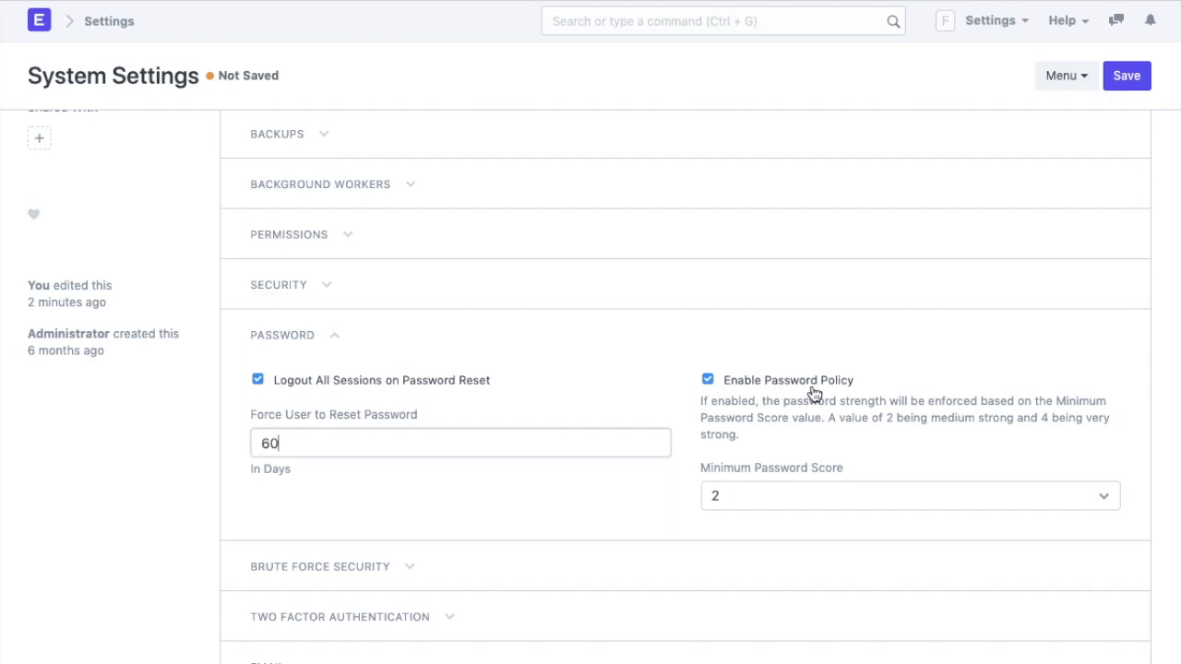
left_click(773, 503)
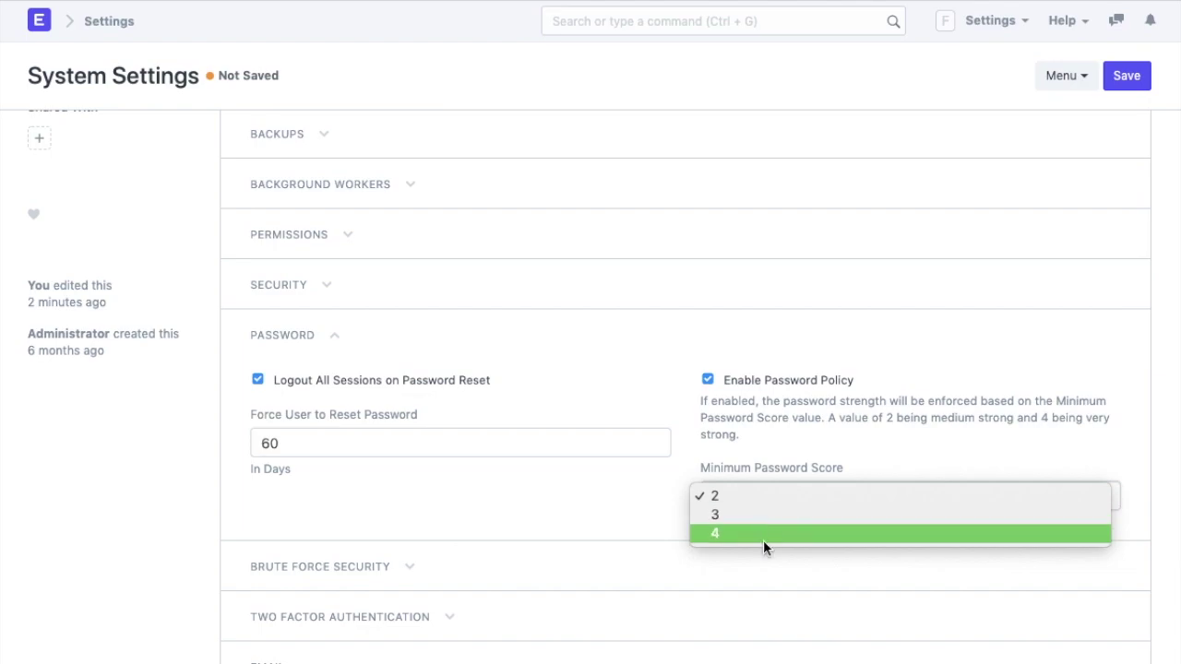
left_click(763, 540)
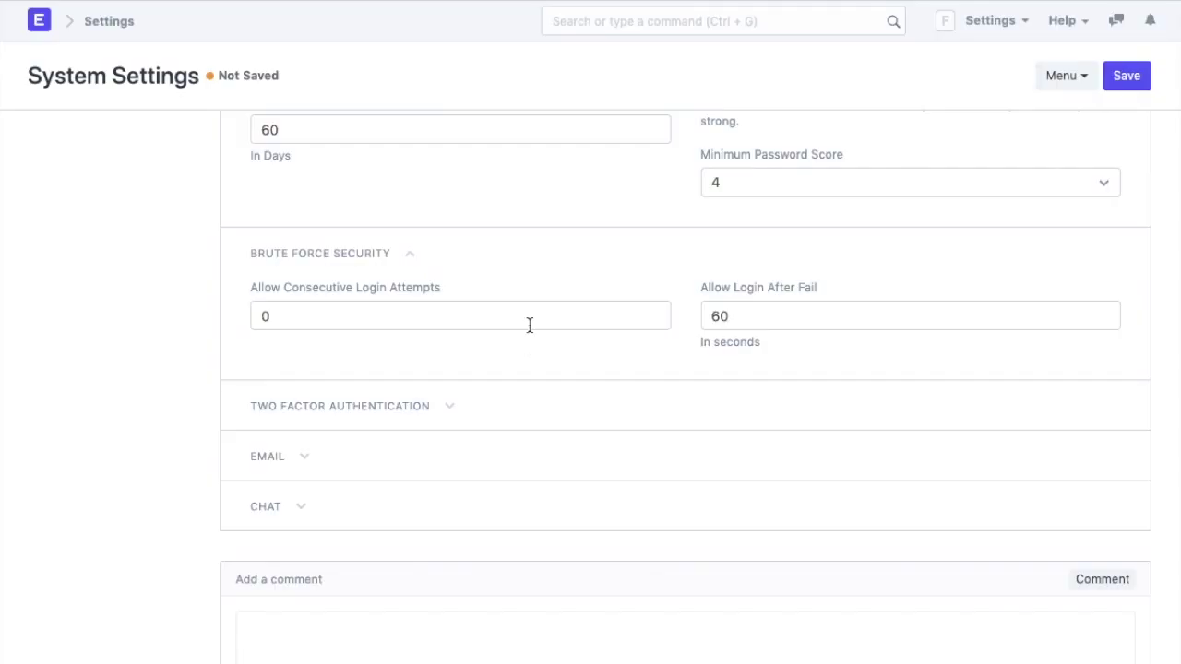
In the Brute Force Security section, allow 3 consecutive login attempts and set Allow Login After Fail to 300 seconds
left_click(529, 317)
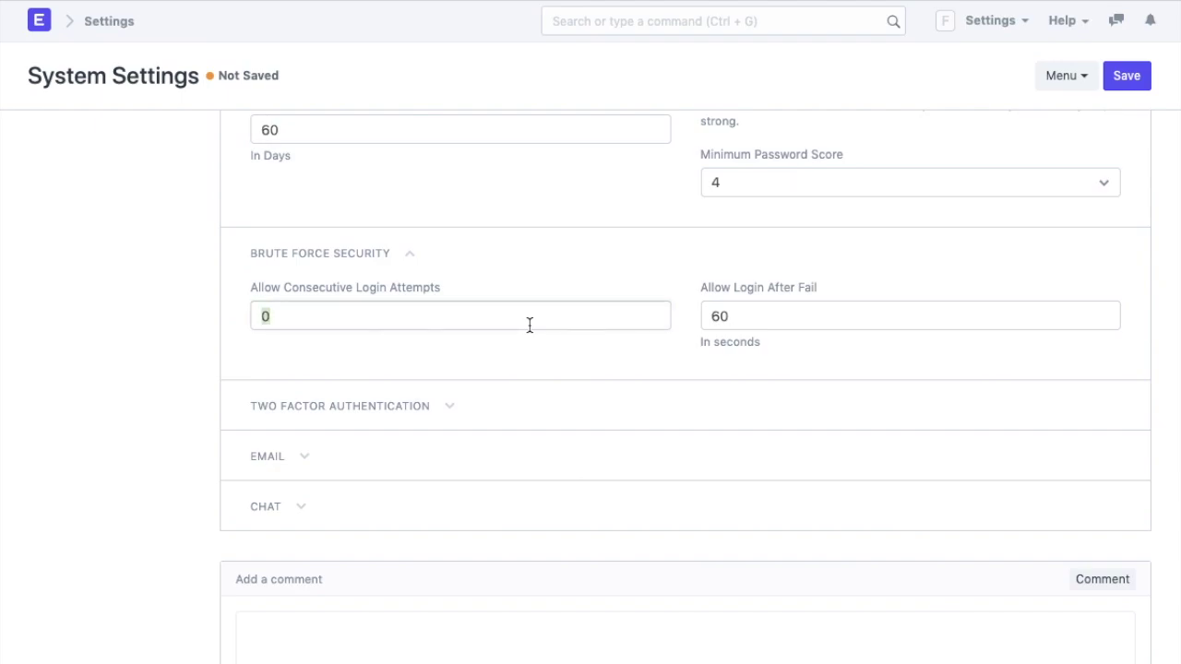
type("3")
left_click(816, 327)
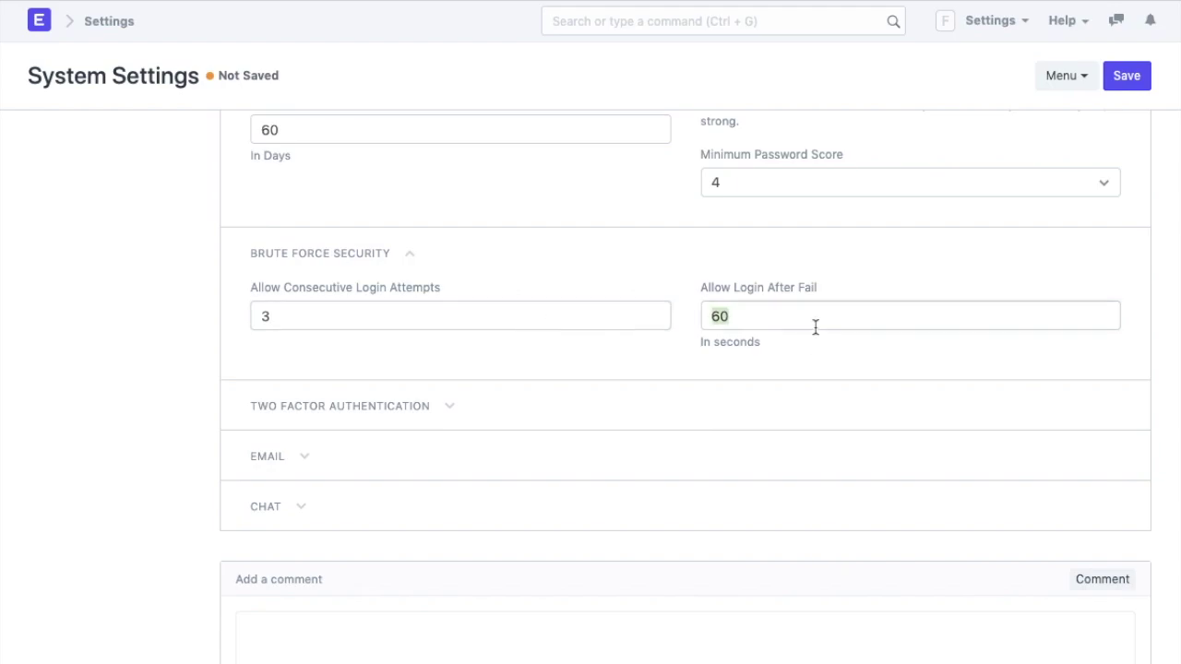
type("300")
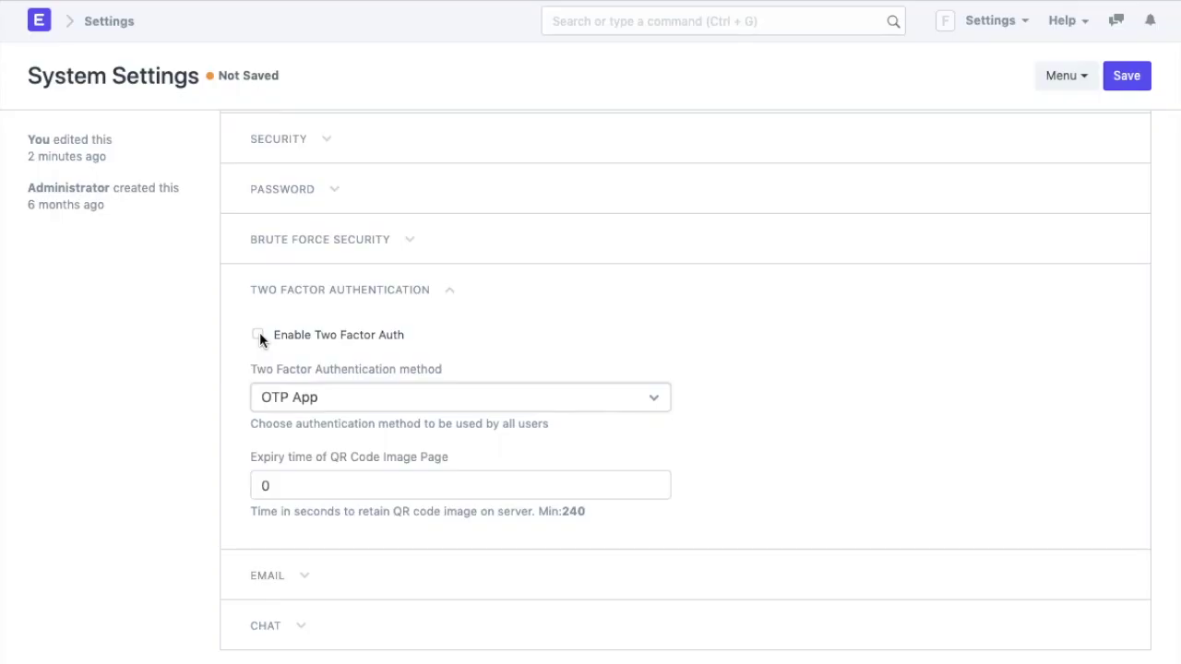
Enable Two Factor Auth with Bypass restricted IP Address check and Email as the authentication method, and save System Settings
left_click(259, 333)
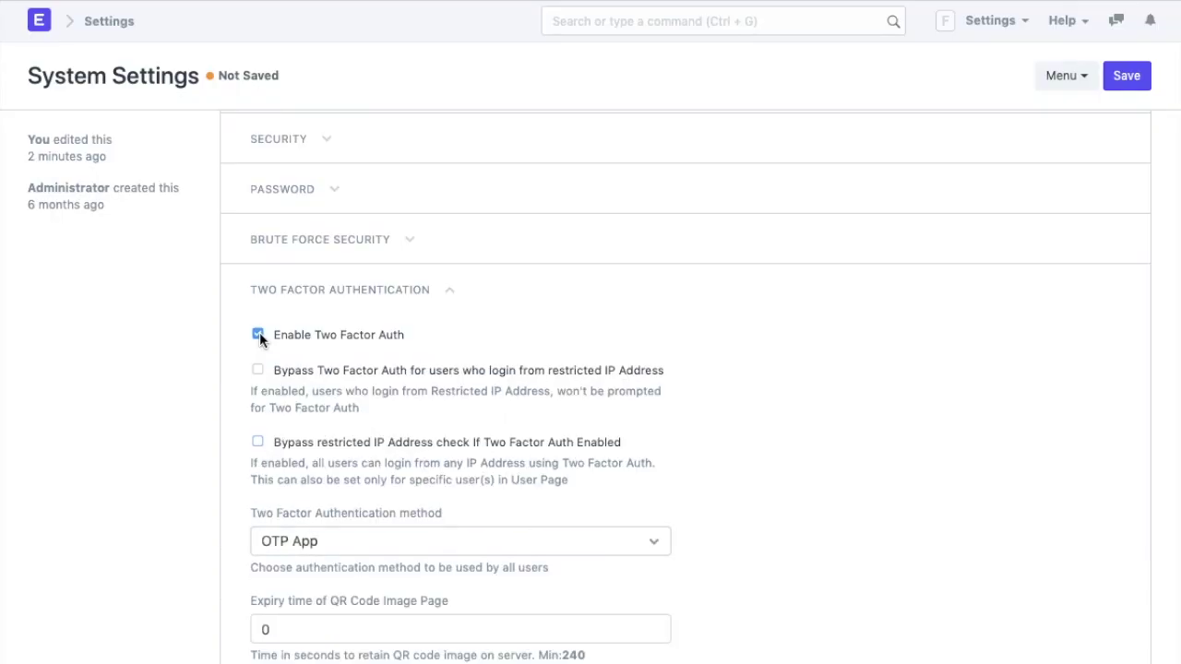
scroll(316, 410, "down", 2)
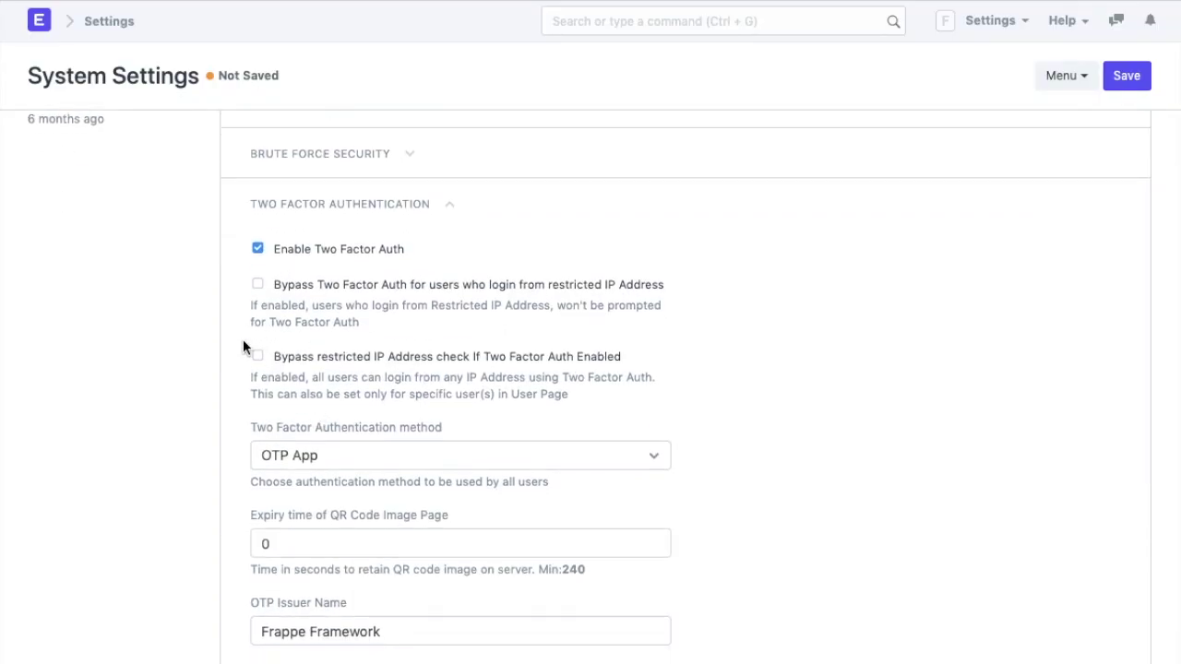
left_click(258, 351)
scroll(277, 369, "down", 1)
left_click(328, 397)
left_click(315, 430)
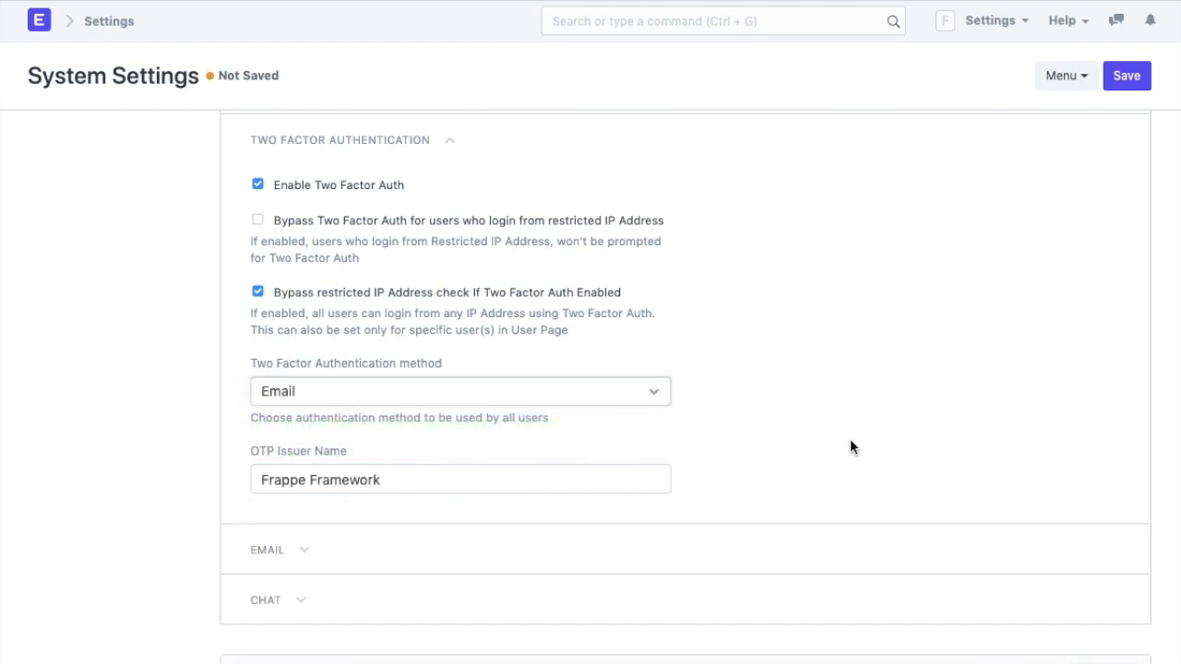
scroll(850, 442, "up", 1)
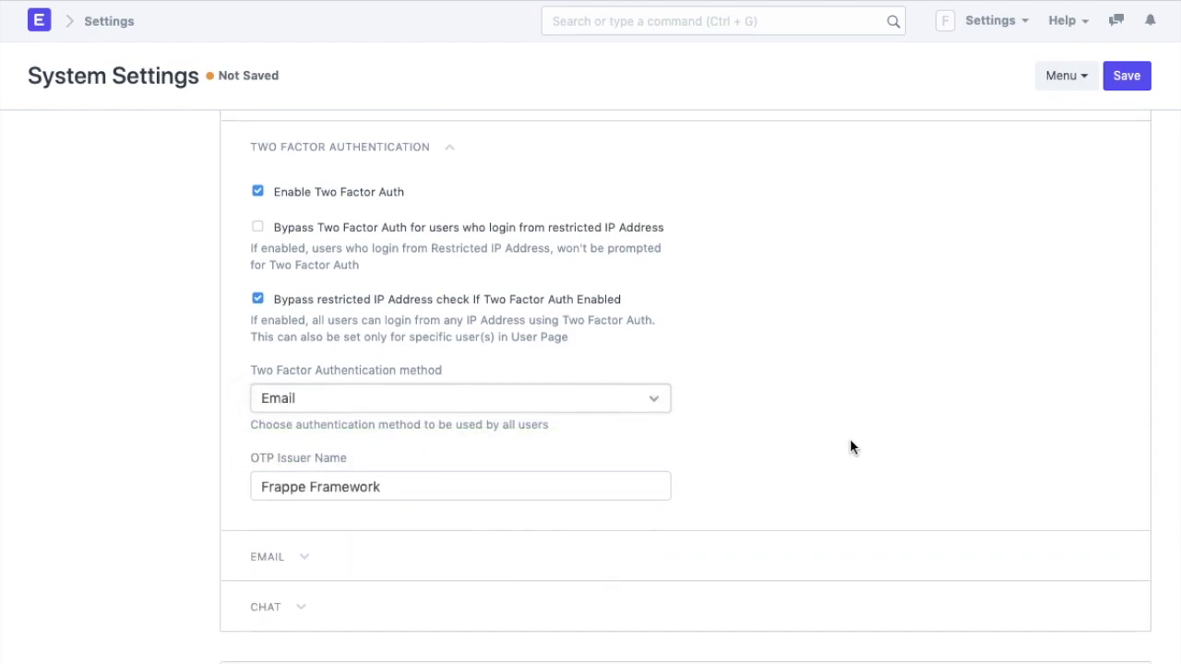
left_click(1140, 86)
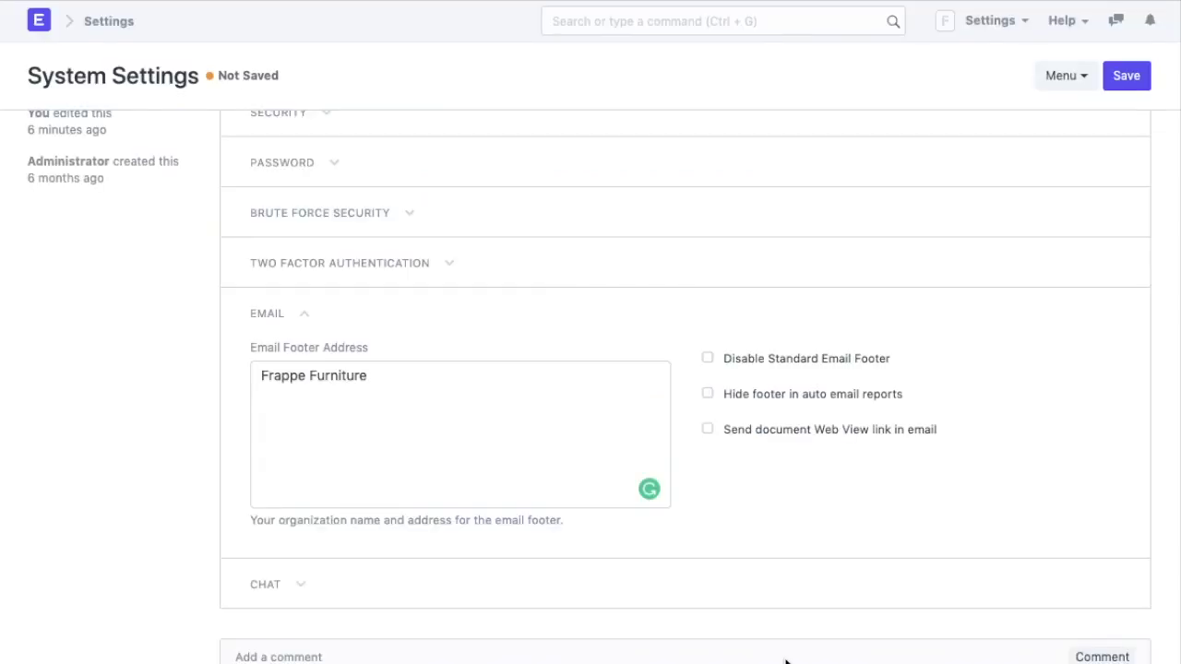
Check the Email Footer Address in System Settings and examine the footer of the "File backup is ready" email
left_click(393, 388)
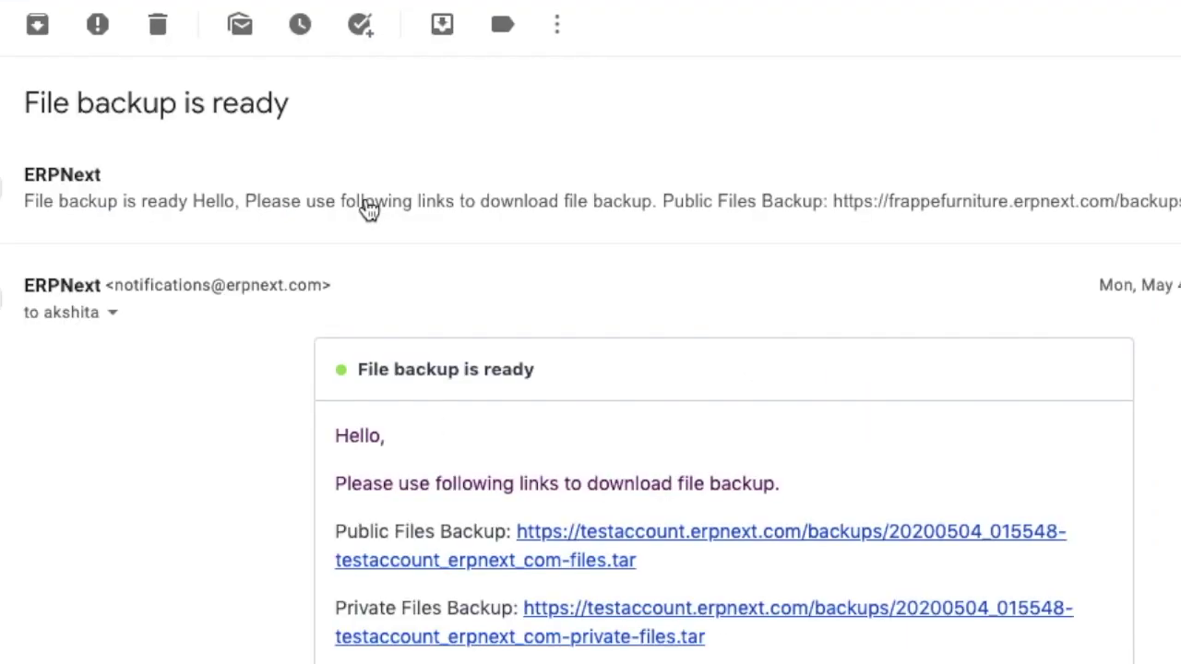
left_click(364, 205)
left_click_drag(312, 614, 458, 637)
left_click(455, 636)
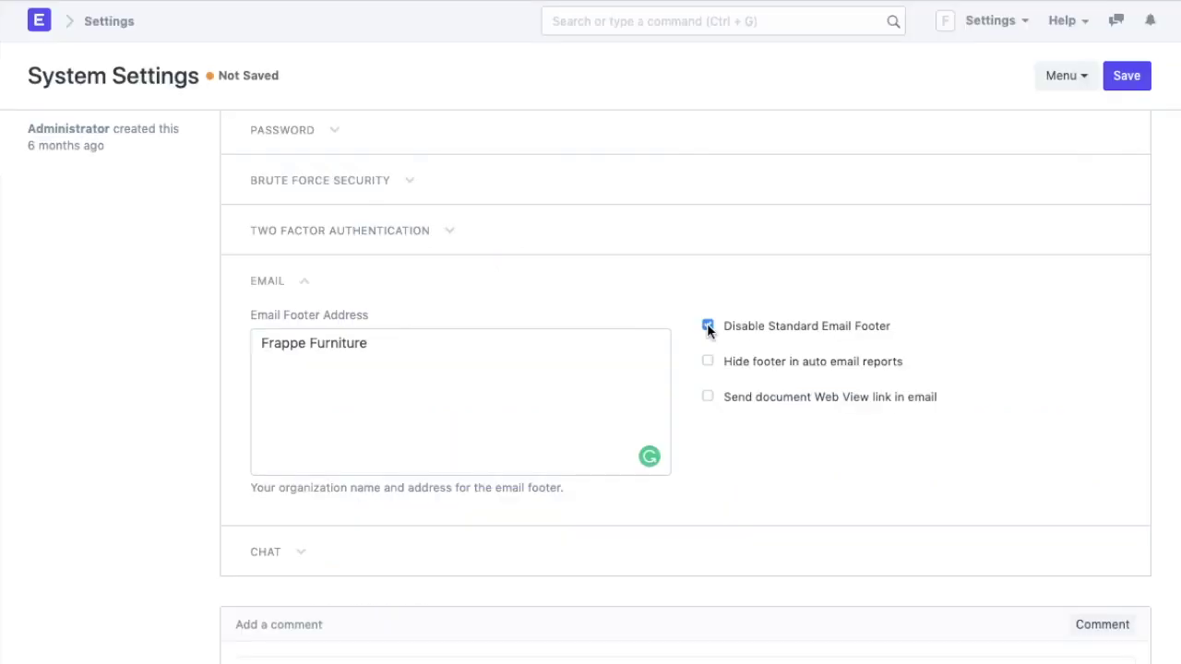
Turn on Disable Standard Email Footer in the Email section of System Settings
left_click(706, 326)
scroll(443, 545, "down", 1)
Expand the Chat section of System Settings and view a chat conversation with a contact
left_click(290, 460)
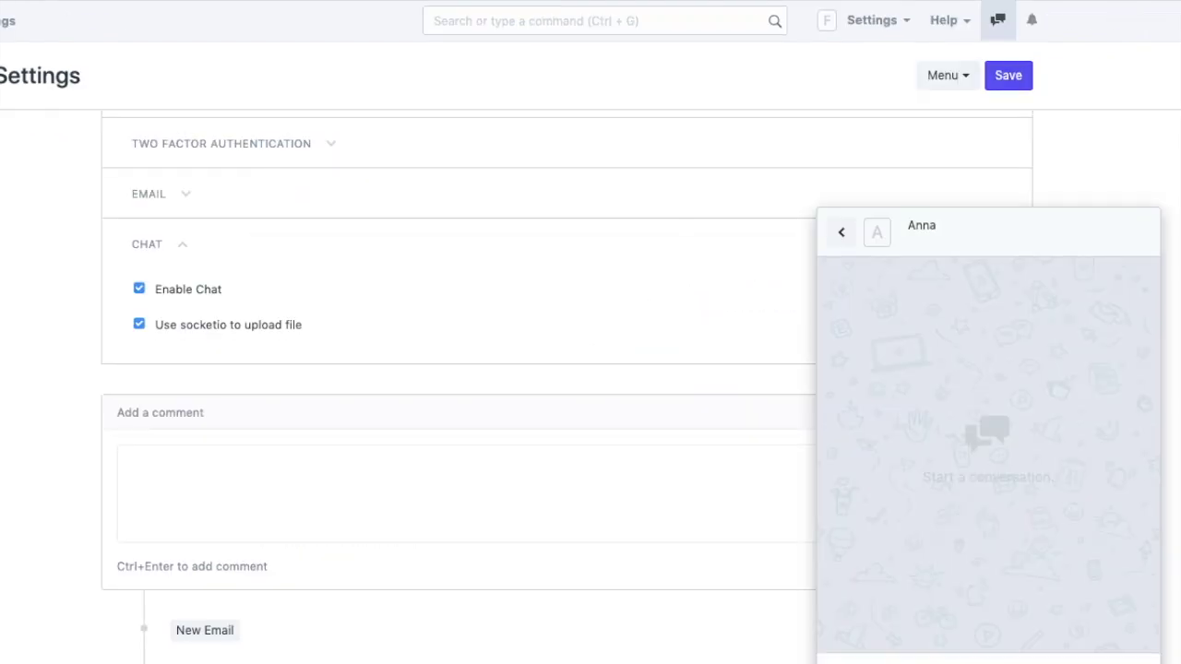
left_click(815, 661)
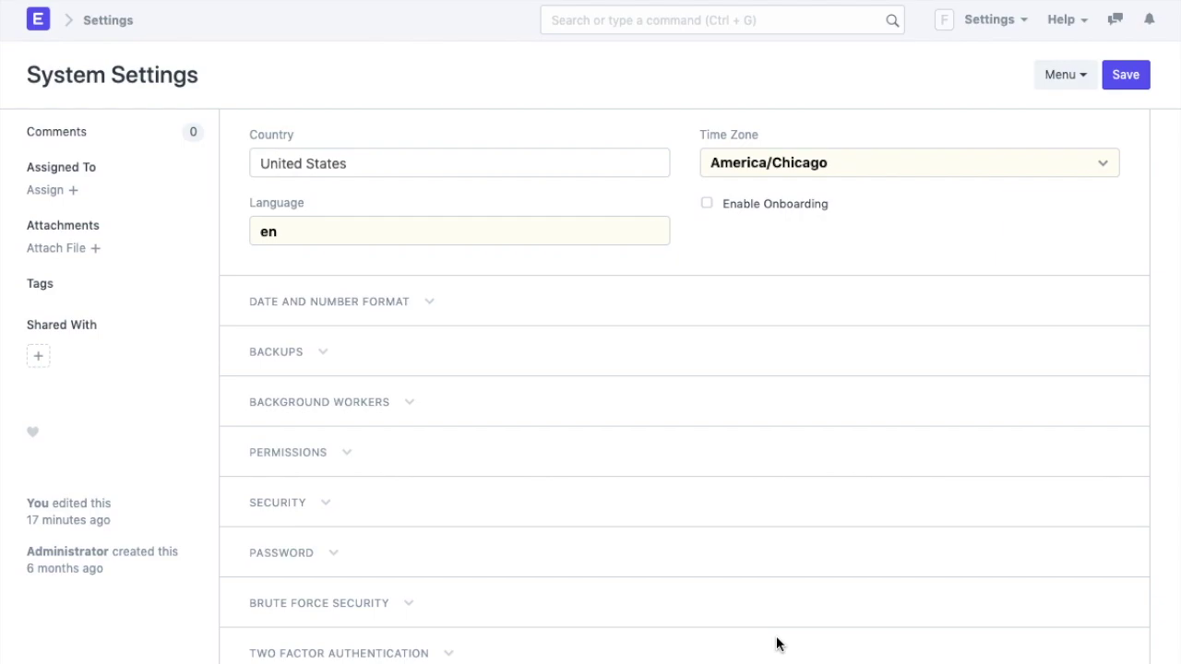
Open the list of ERPNext help resources
left_click(1071, 20)
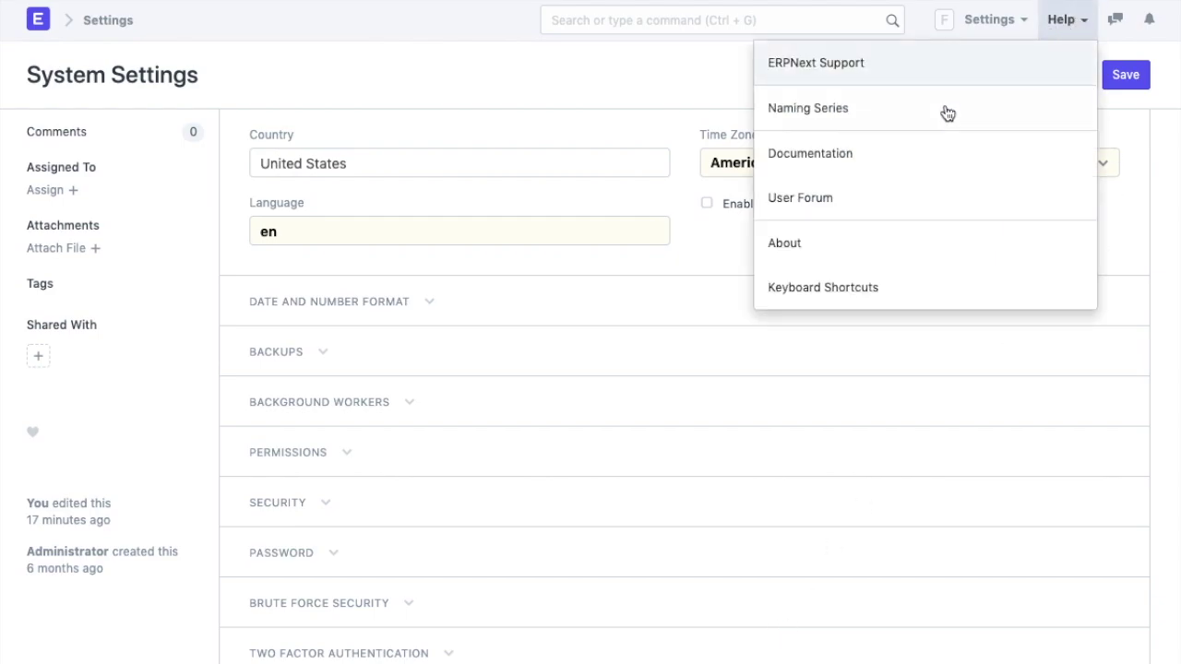